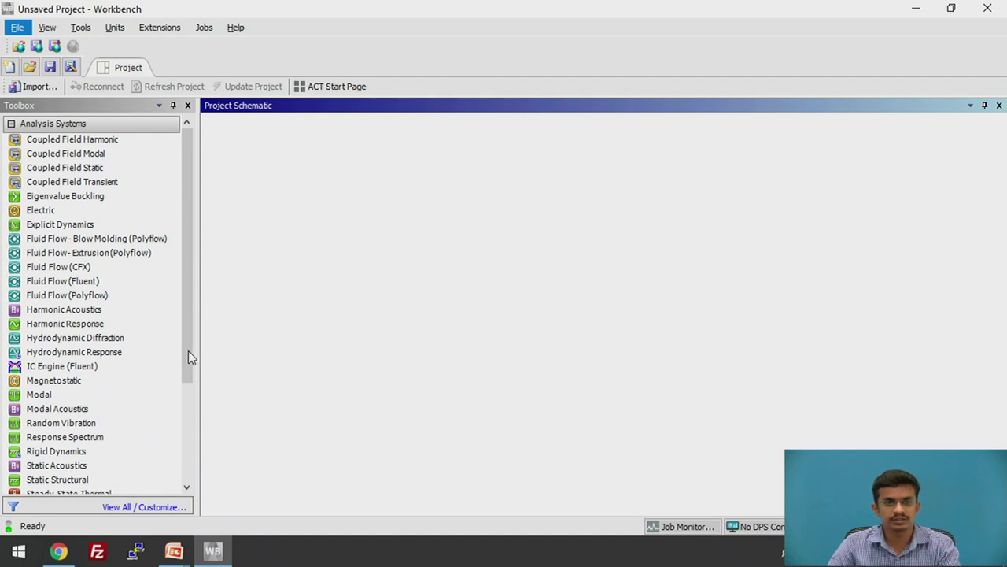
Add a Static Structural analysis system to the project schematic and open its Engineering Data
{"action": "left_click_drag", "start_coordinate": [188, 350], "coordinate": [194, 456]}
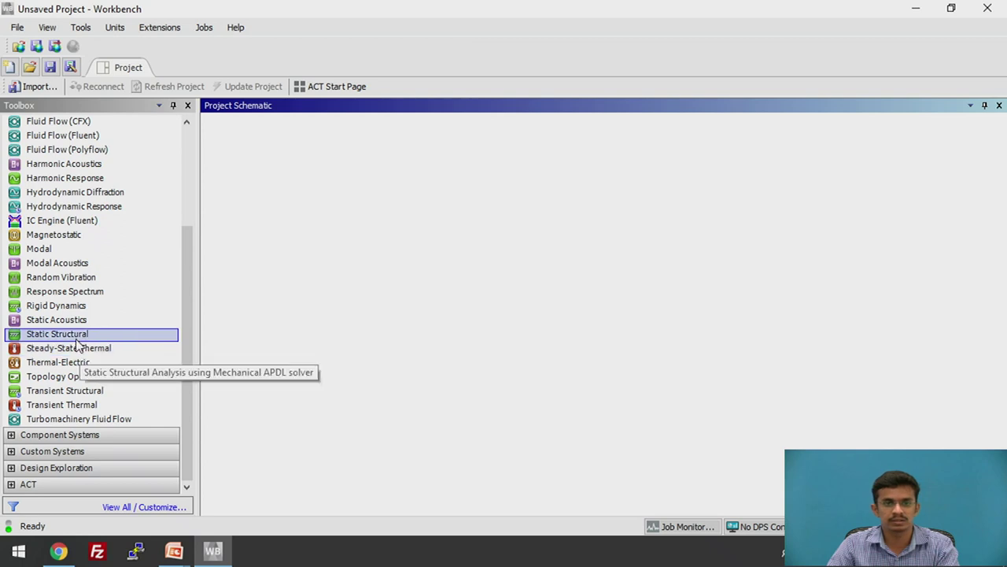
{"action": "left_click_drag", "start_coordinate": [60, 340], "coordinate": [334, 176]}
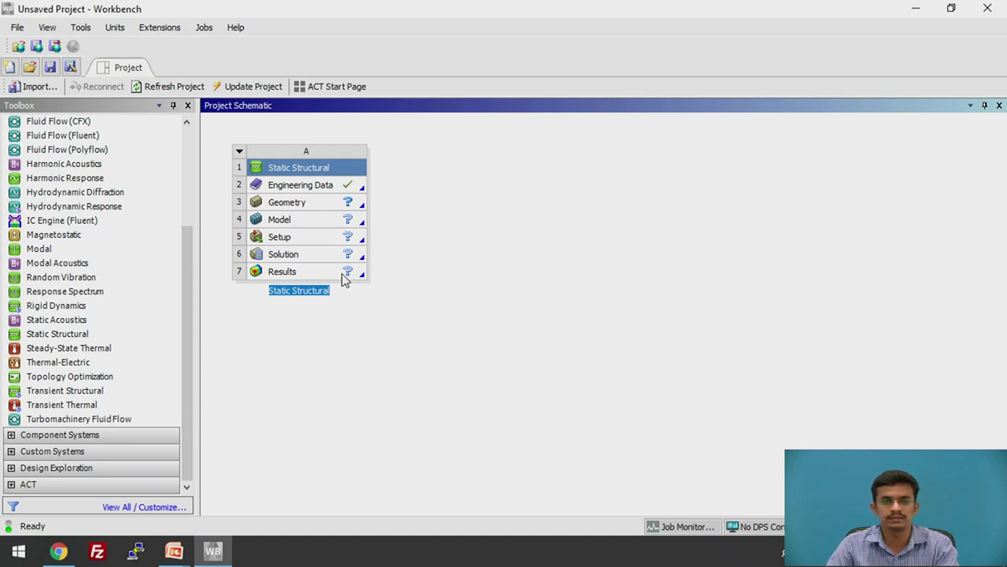
{"action": "double_click", "coordinate": [302, 187]}
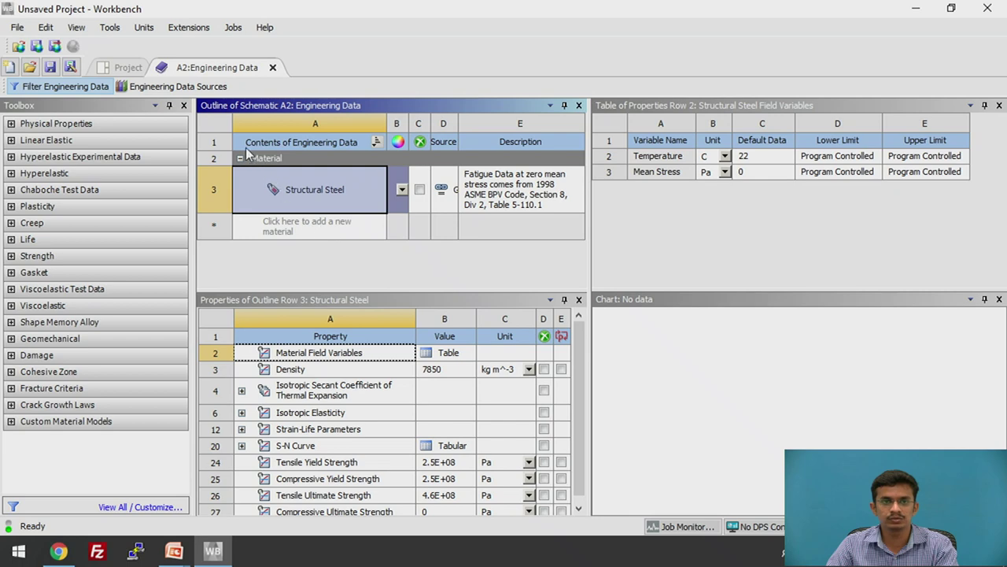
Browse the engineering data sources and examine the materials offered in the General Materials library
{"action": "left_click", "coordinate": [210, 87]}
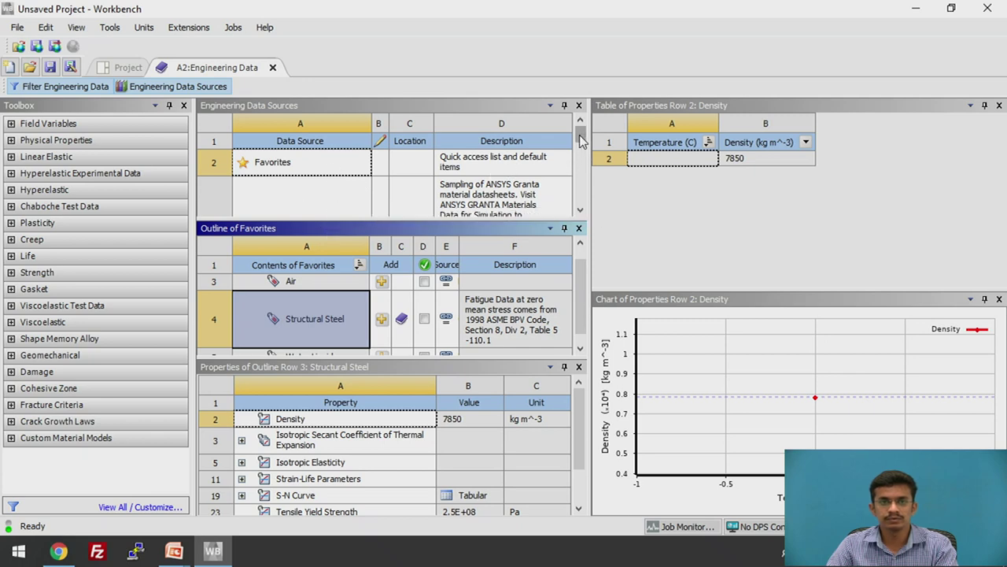
{"action": "left_click_drag", "start_coordinate": [580, 139], "coordinate": [583, 162]}
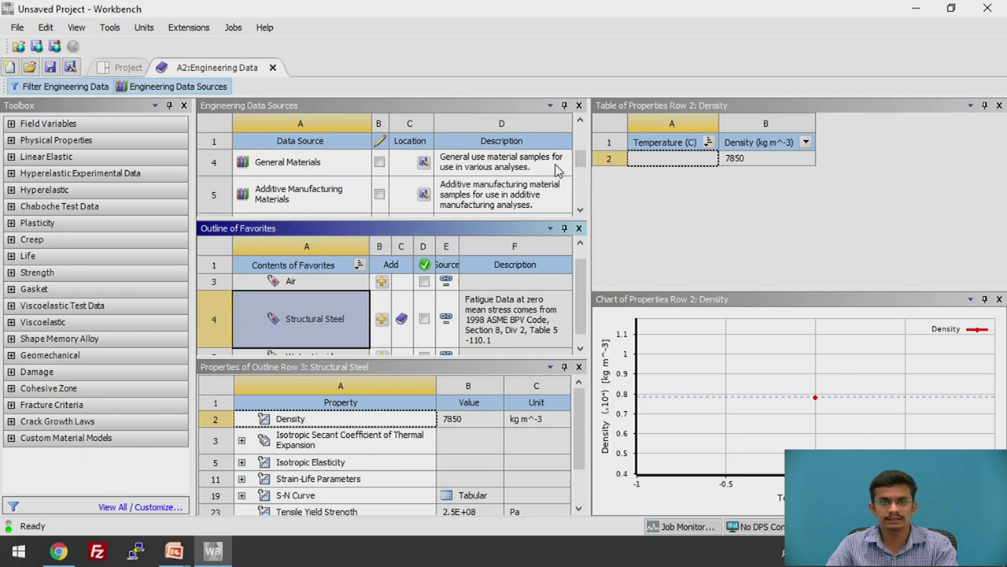
{"action": "left_click", "coordinate": [320, 168]}
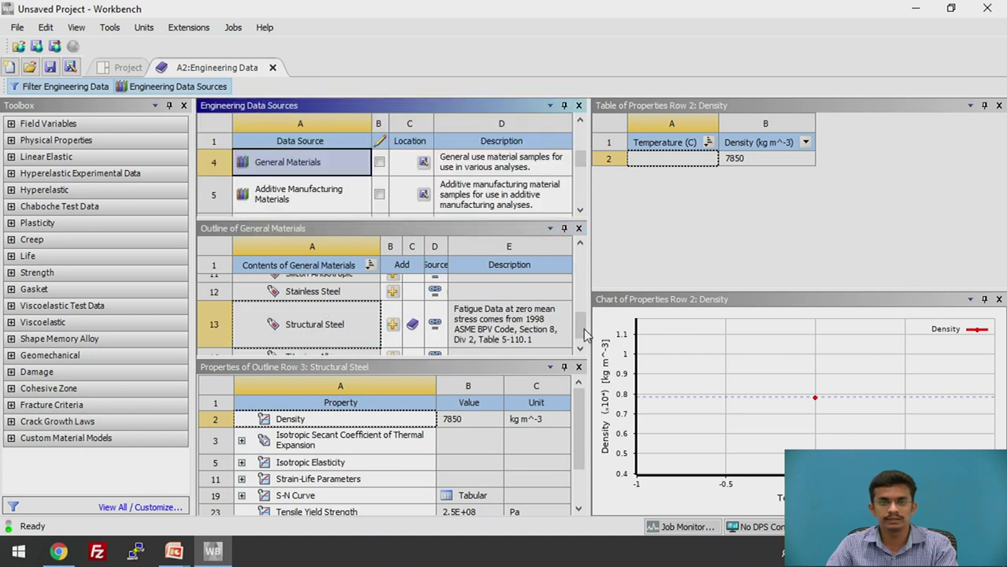
{"action": "left_click_drag", "start_coordinate": [580, 338], "coordinate": [603, 346]}
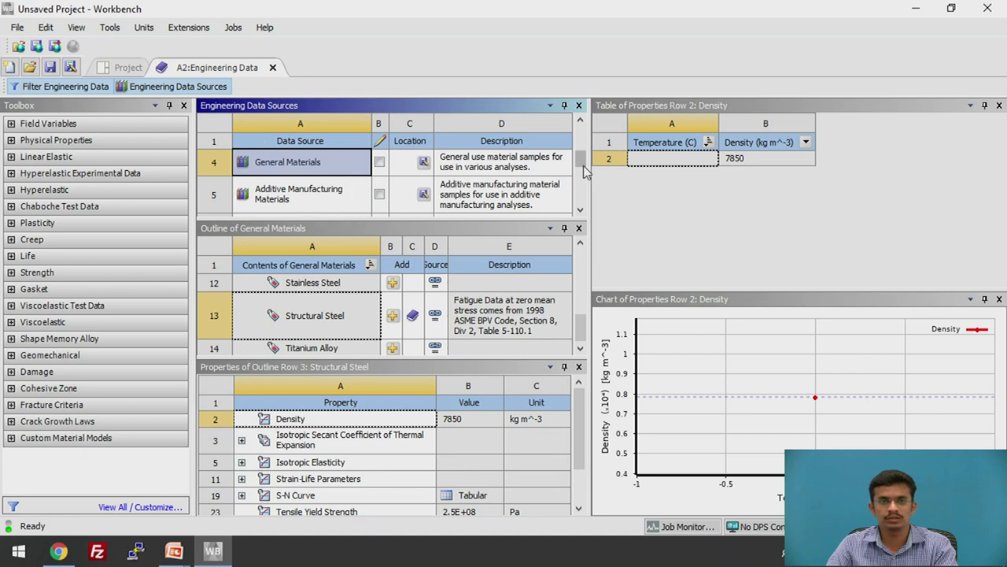
{"action": "left_click_drag", "start_coordinate": [580, 162], "coordinate": [582, 216]}
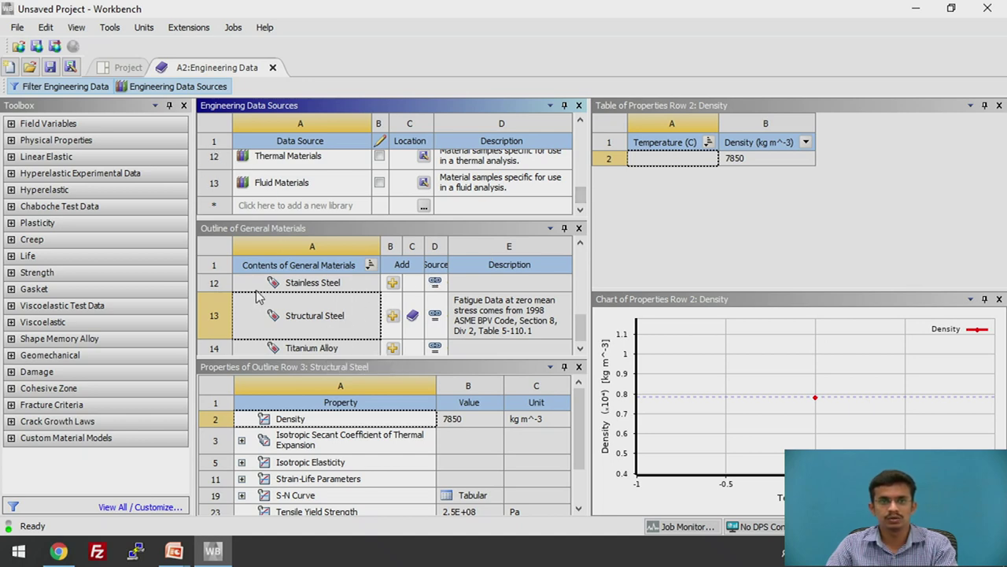
Return to the project schematic and start a new DesignModeler geometry for the Static Structural system
{"action": "left_click", "coordinate": [124, 68]}
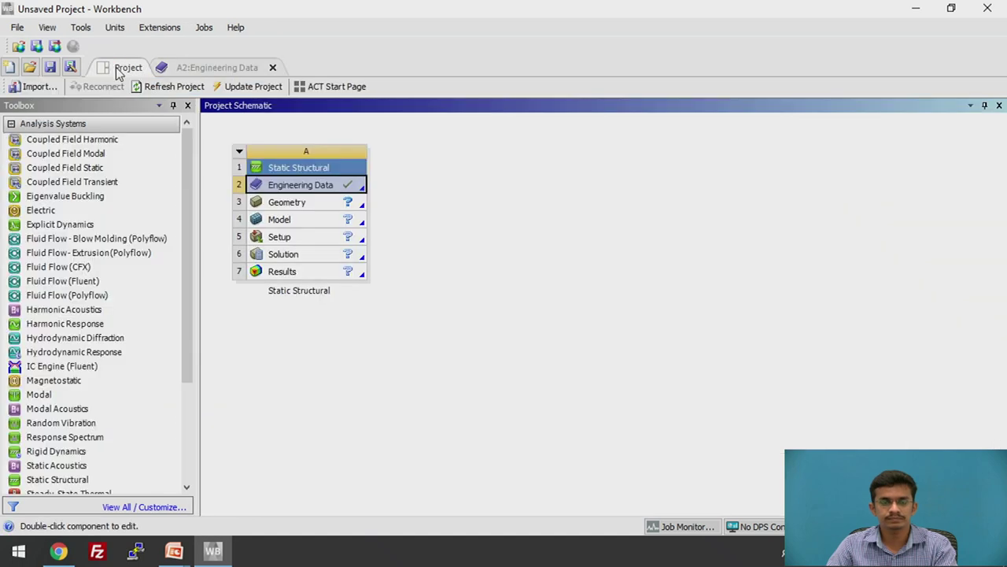
{"action": "left_click", "coordinate": [292, 204]}
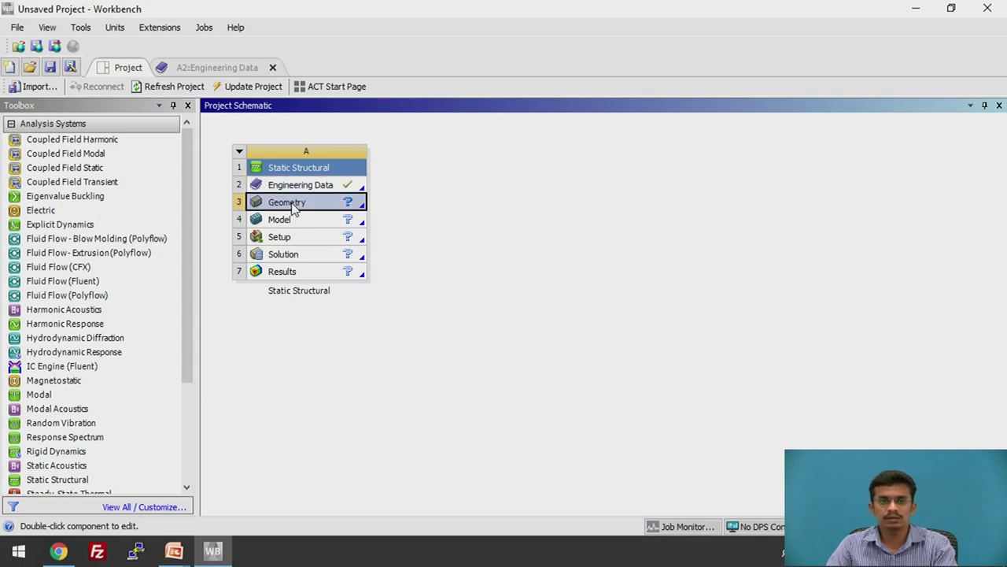
{"action": "right_click", "coordinate": [294, 206]}
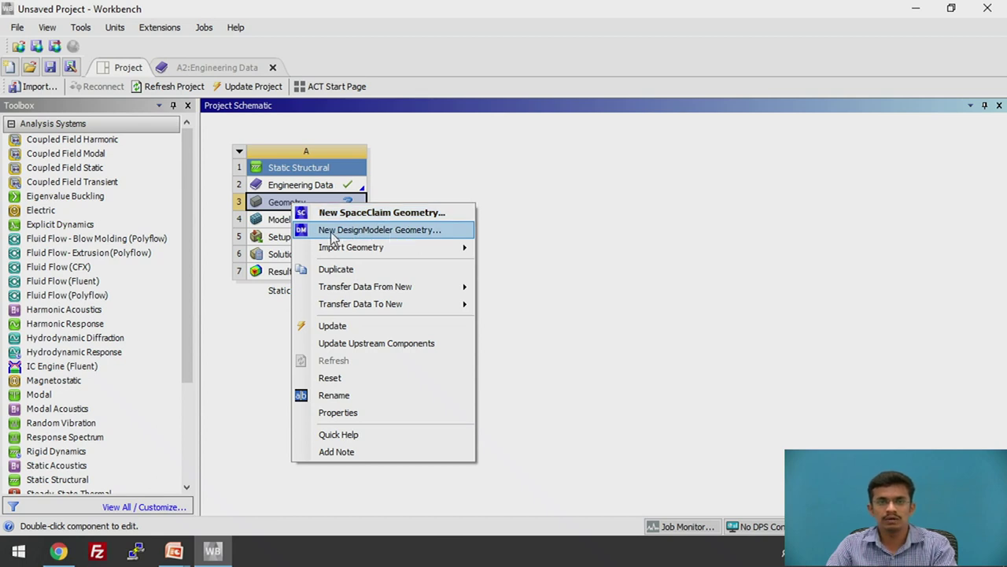
{"action": "left_click", "coordinate": [374, 234]}
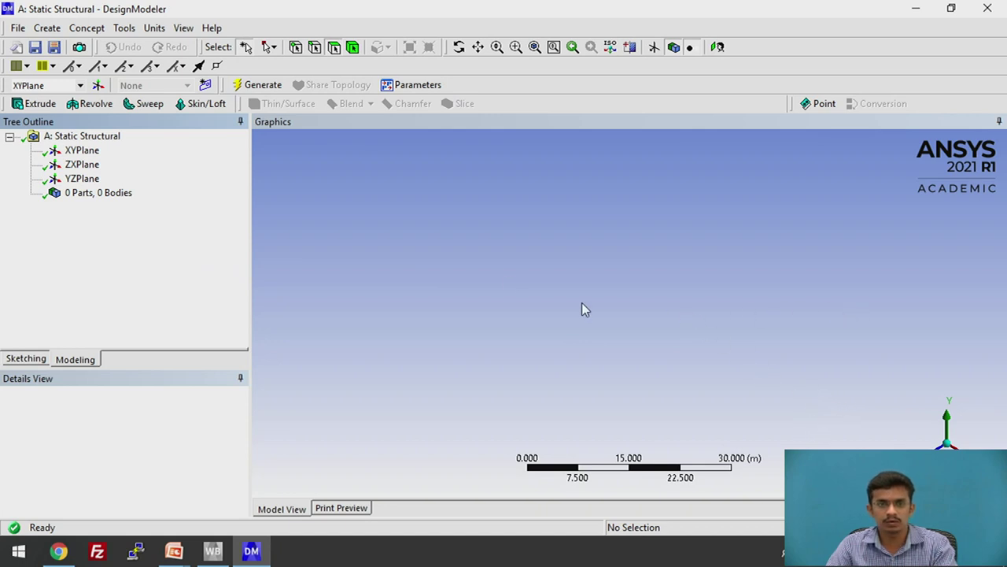
Start sketching on the XY plane and set the length unit to millimetres
{"action": "left_click", "coordinate": [79, 151]}
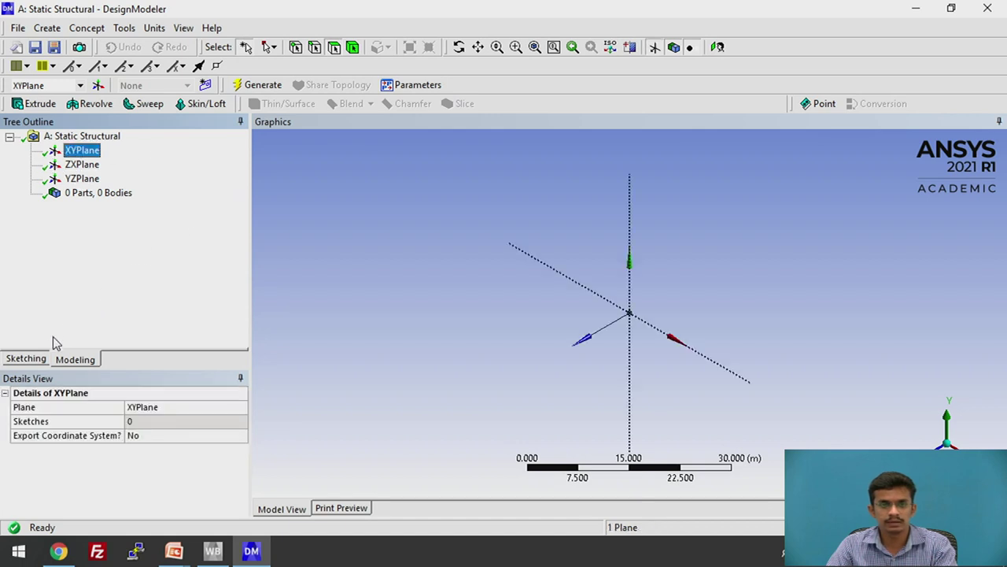
{"action": "left_click", "coordinate": [41, 360]}
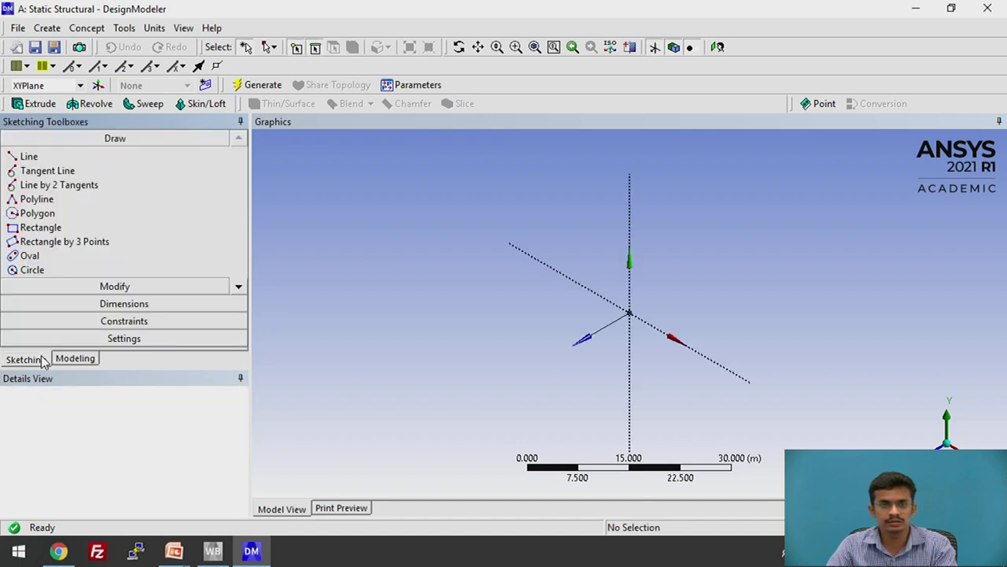
{"action": "left_click", "coordinate": [40, 228]}
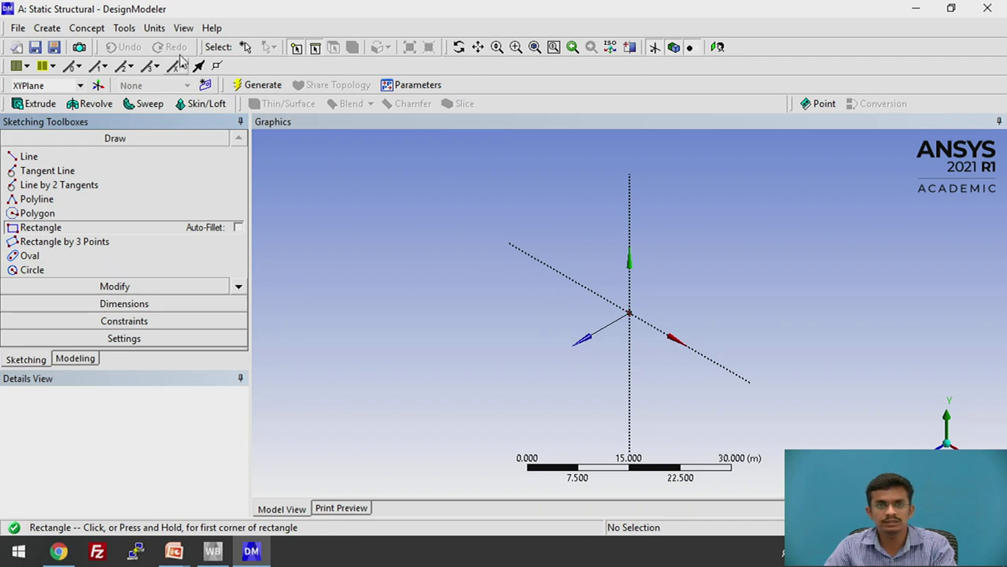
{"action": "left_click", "coordinate": [155, 30]}
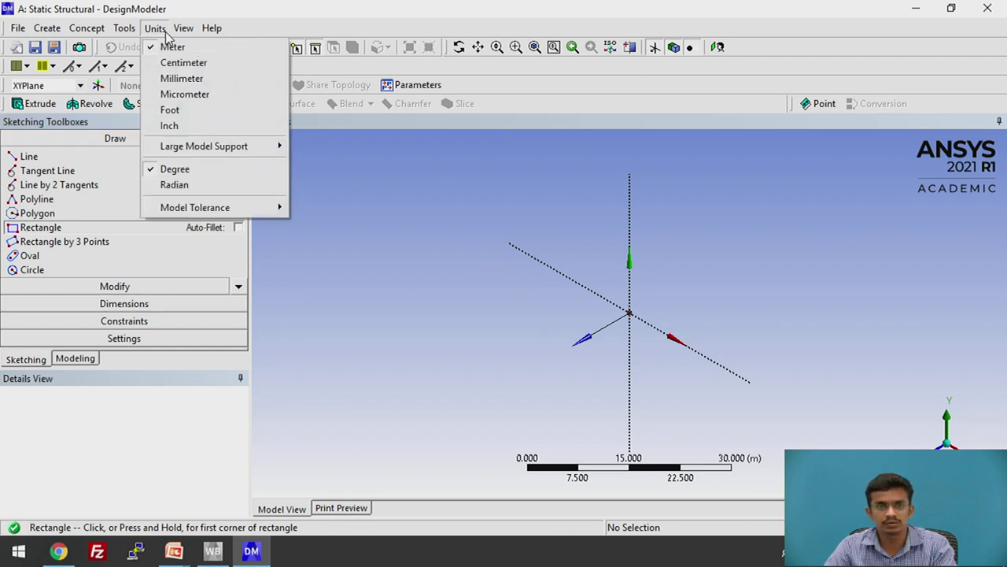
{"action": "left_click", "coordinate": [186, 82]}
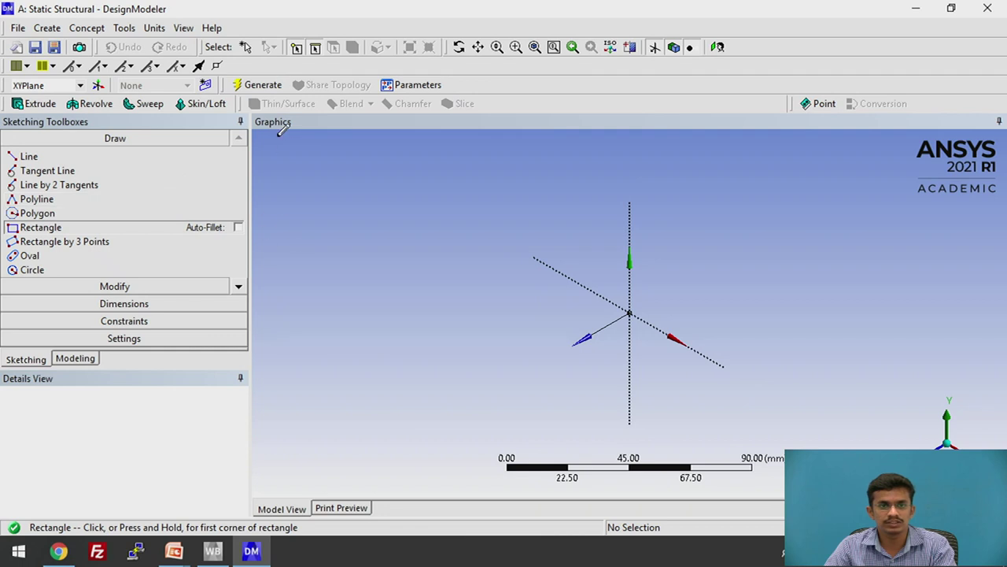
Sketch a rectangle about 15 mm wide and 13 mm high on the XY plane, with one corner at the origin
{"action": "left_click", "coordinate": [22, 229]}
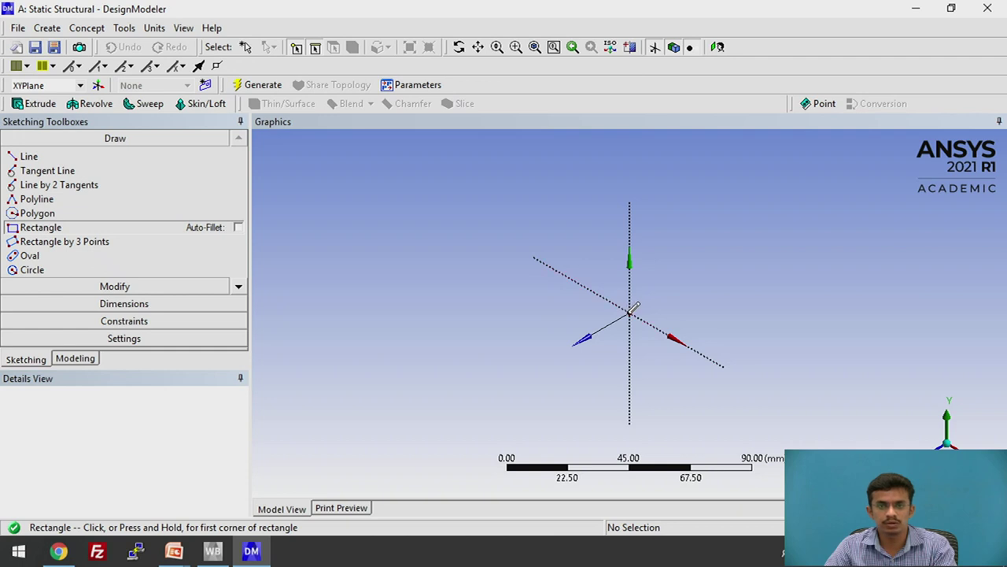
{"action": "left_click", "coordinate": [631, 312]}
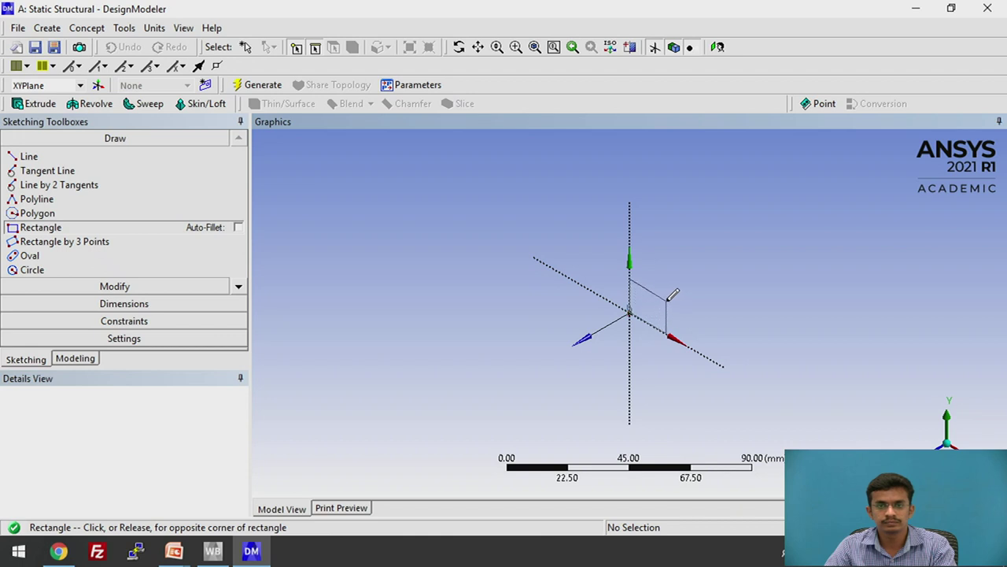
{"action": "left_click", "coordinate": [664, 293]}
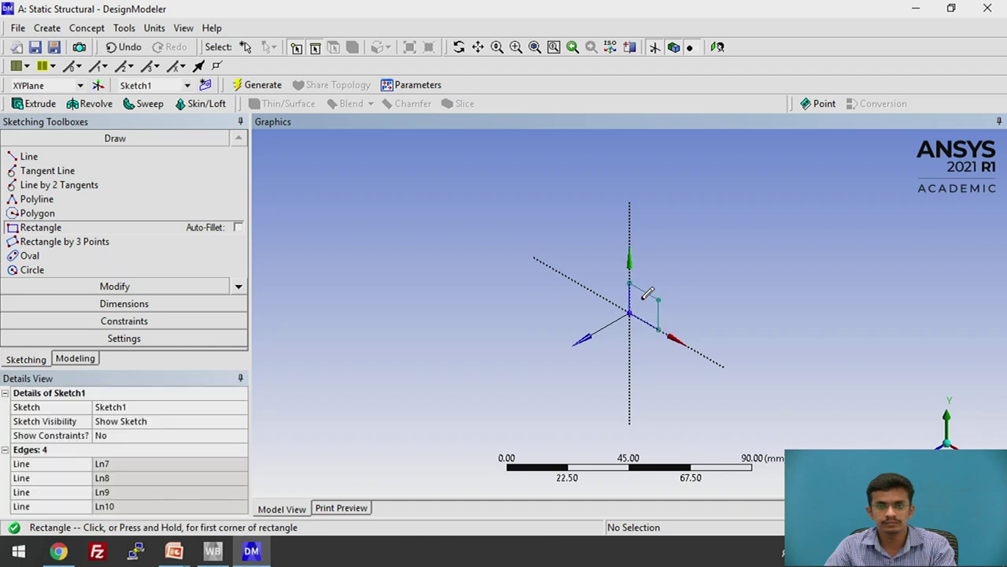
Add general dimensions to one vertical and one horizontal edge of the rectangle
{"action": "left_click", "coordinate": [151, 306]}
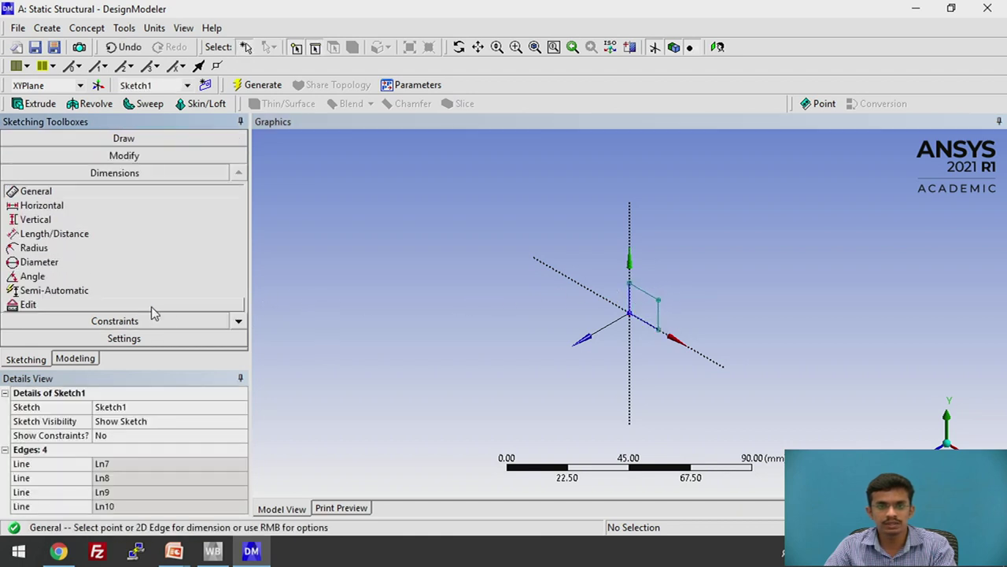
{"action": "left_click", "coordinate": [666, 317]}
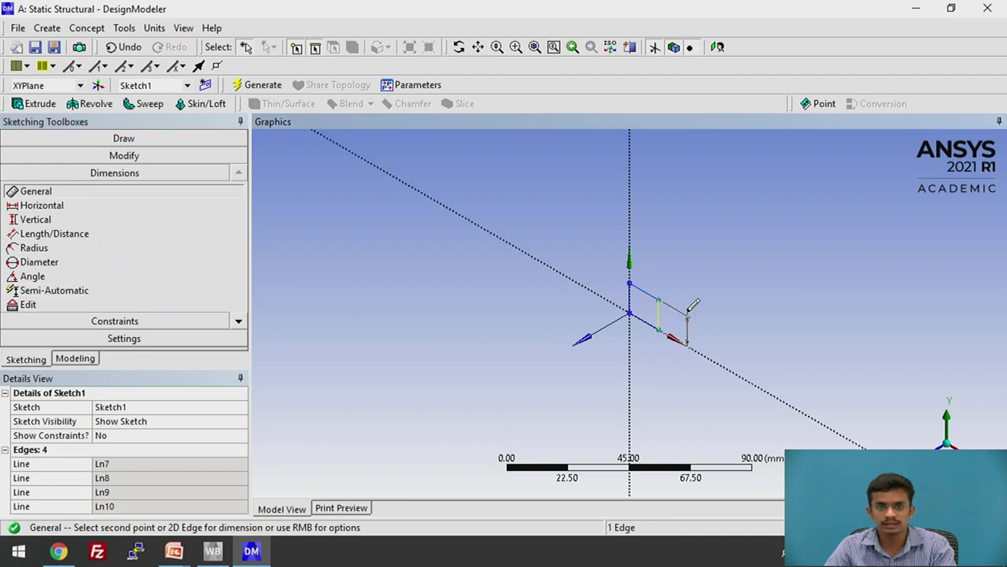
{"action": "left_click", "coordinate": [691, 306]}
{"action": "left_click", "coordinate": [644, 292]}
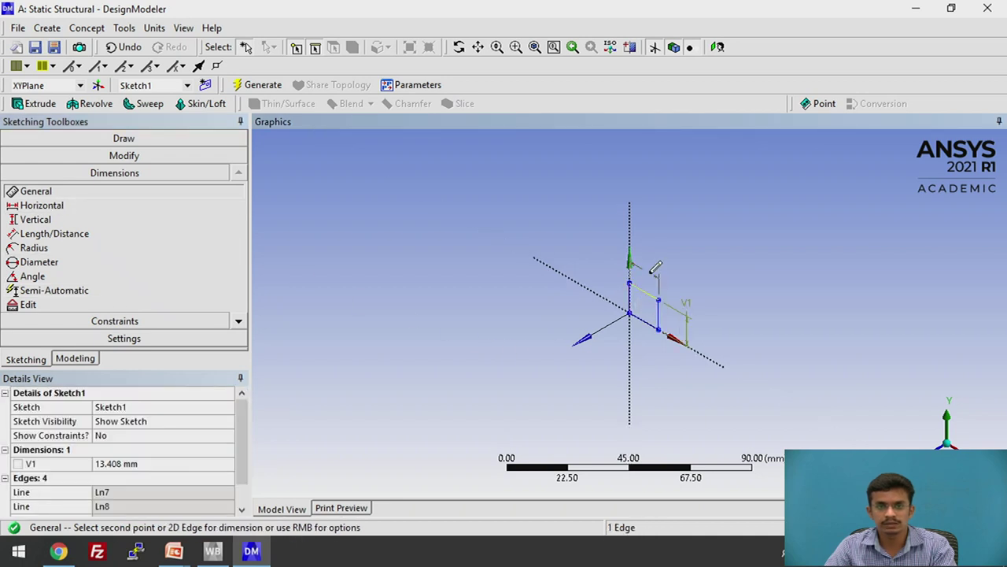
{"action": "left_click", "coordinate": [651, 276]}
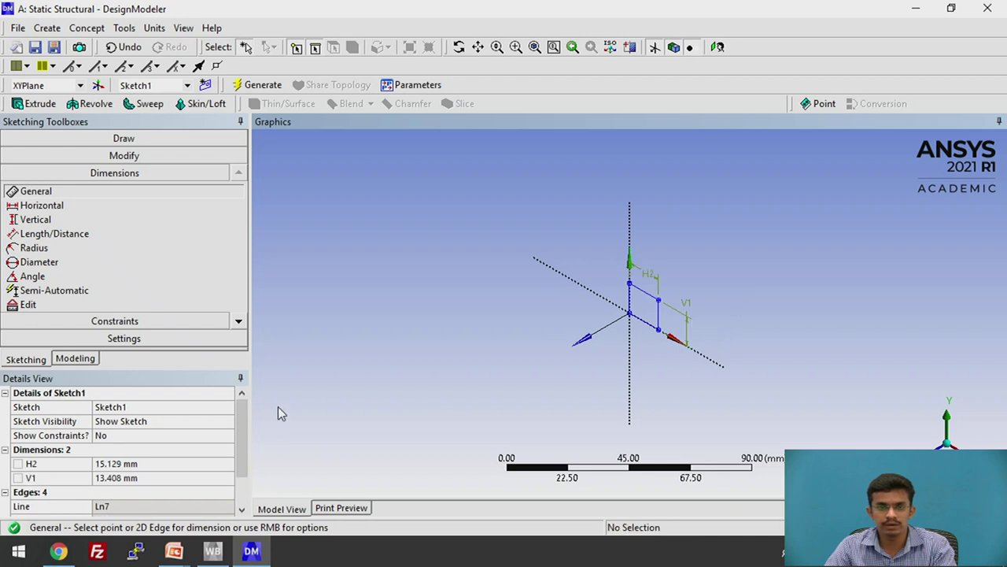
Set the rectangle's vertical dimension to 10 mm and its horizontal dimension to 5 mm, and generate the sketch
{"action": "left_click", "coordinate": [103, 480]}
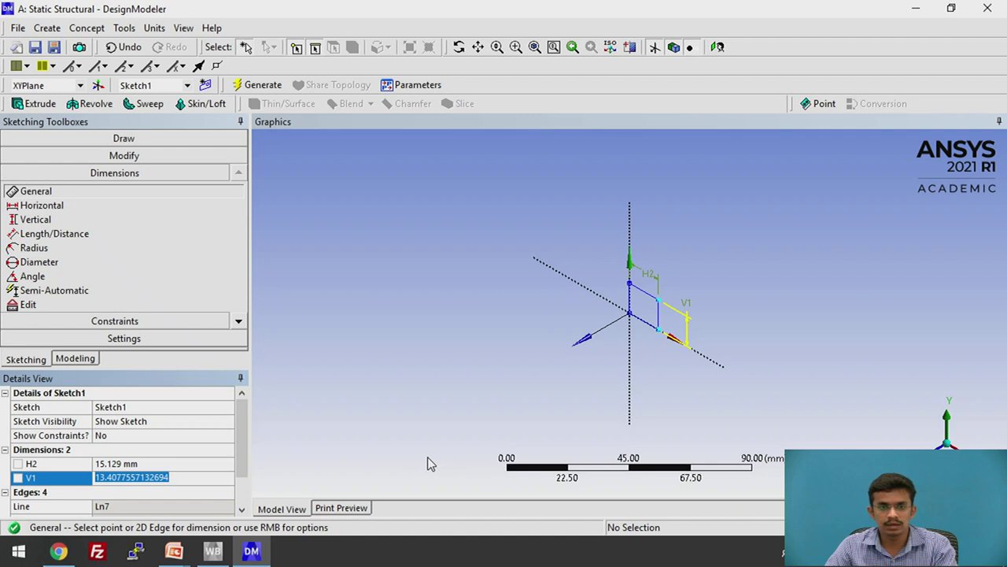
{"action": "type", "text": "10"}
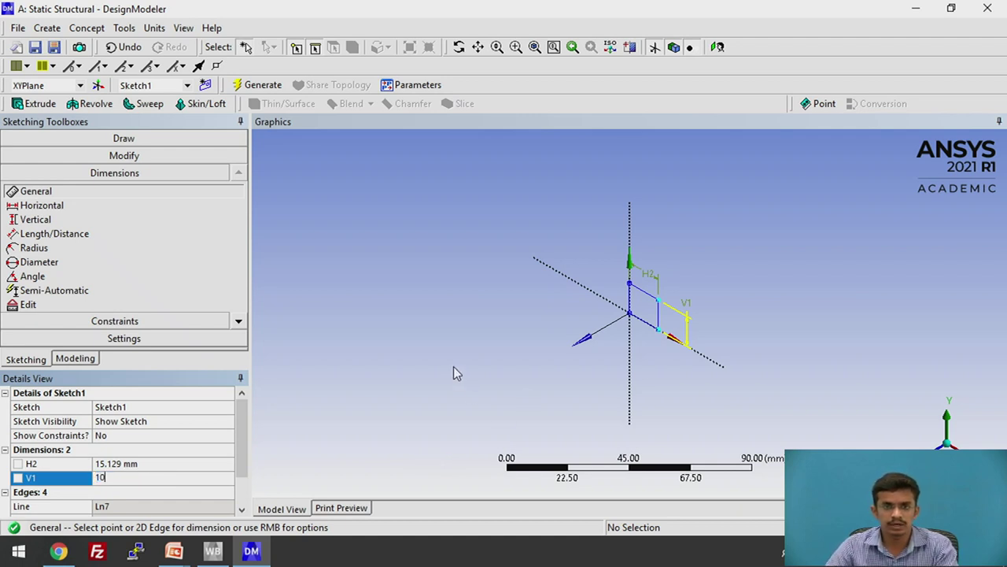
{"action": "key", "text": "Return"}
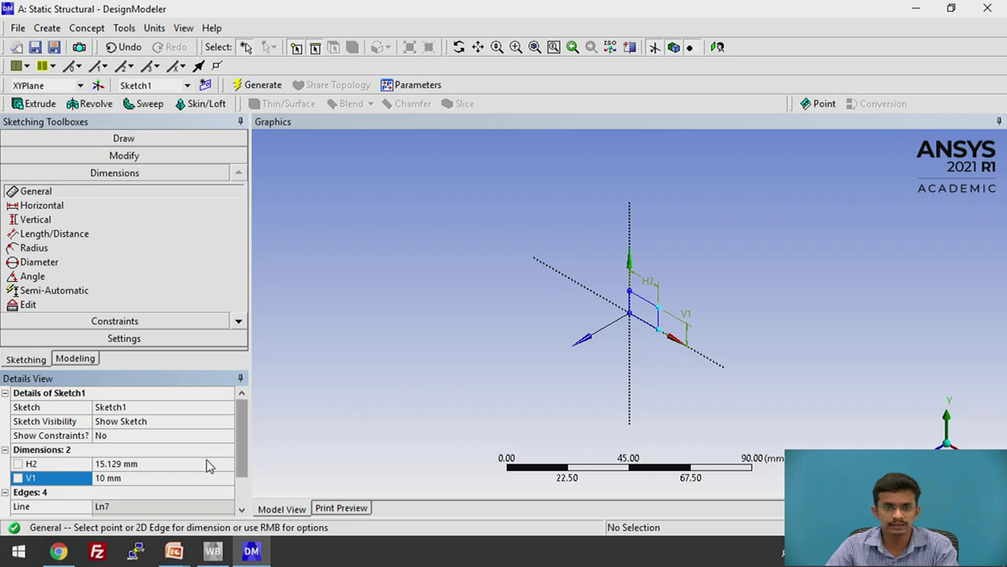
{"action": "left_click", "coordinate": [130, 464]}
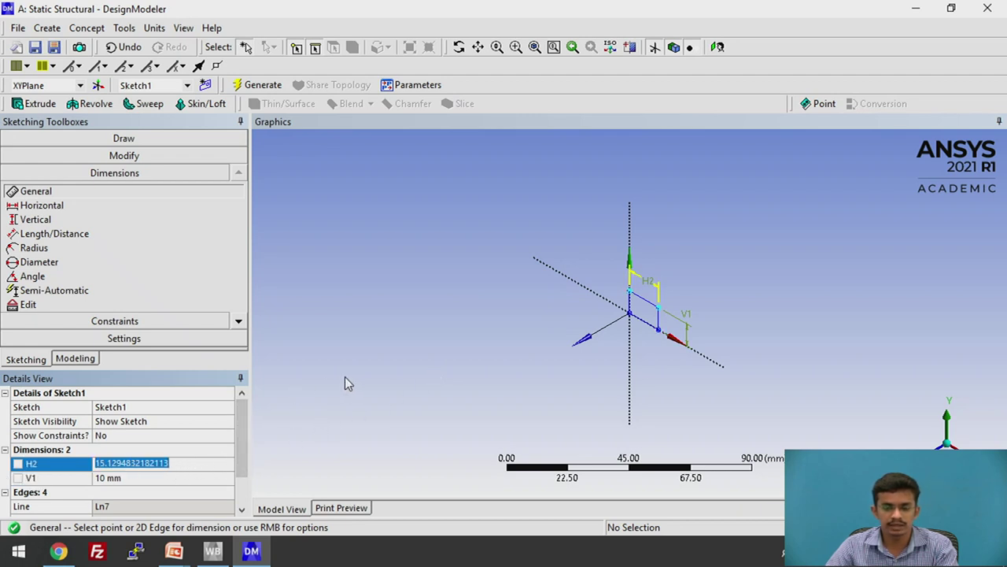
{"action": "type", "text": "5"}
{"action": "key", "text": "Return"}
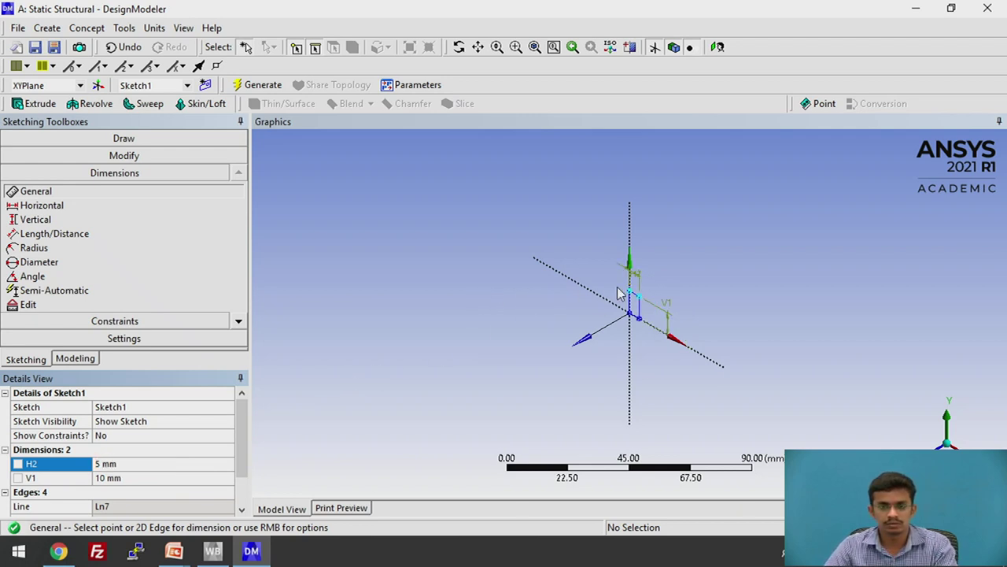
{"action": "scroll", "coordinate": [619, 293], "scroll_direction": "up", "scroll_amount": 5}
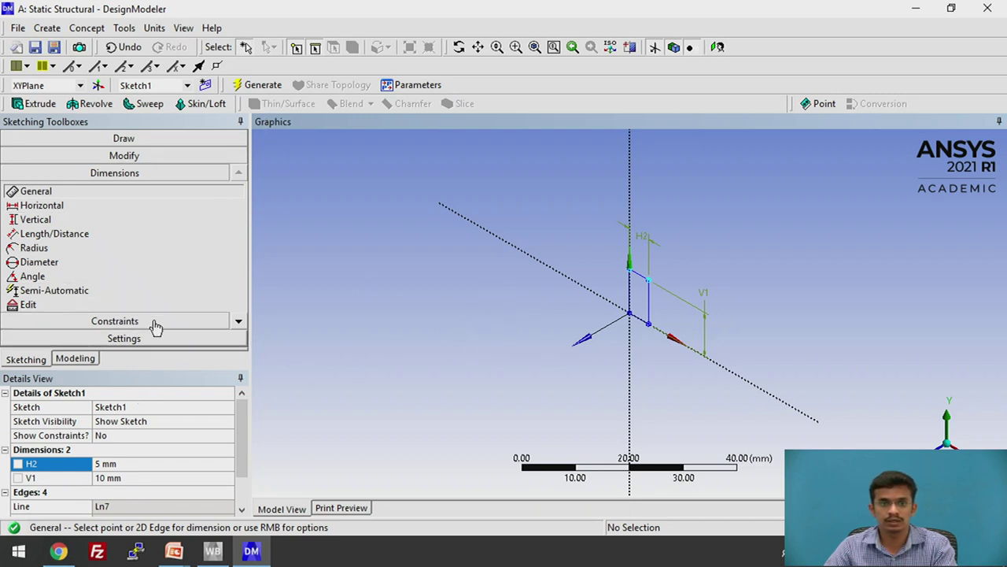
{"action": "left_click", "coordinate": [263, 88]}
Extrude the rectangle sketch to a depth of 60 mm as added material and generate the bar
{"action": "left_click", "coordinate": [118, 139]}
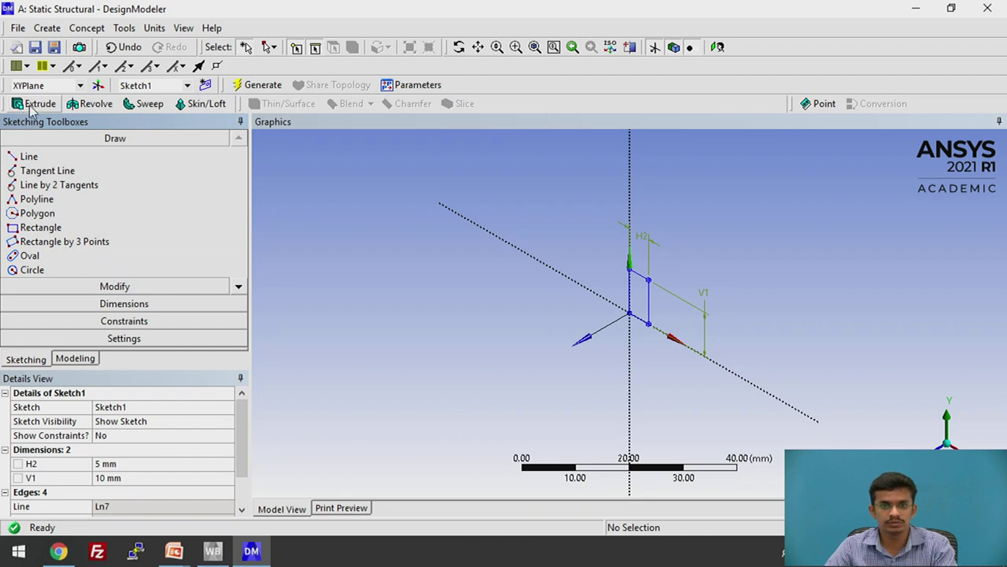
{"action": "left_click", "coordinate": [32, 107]}
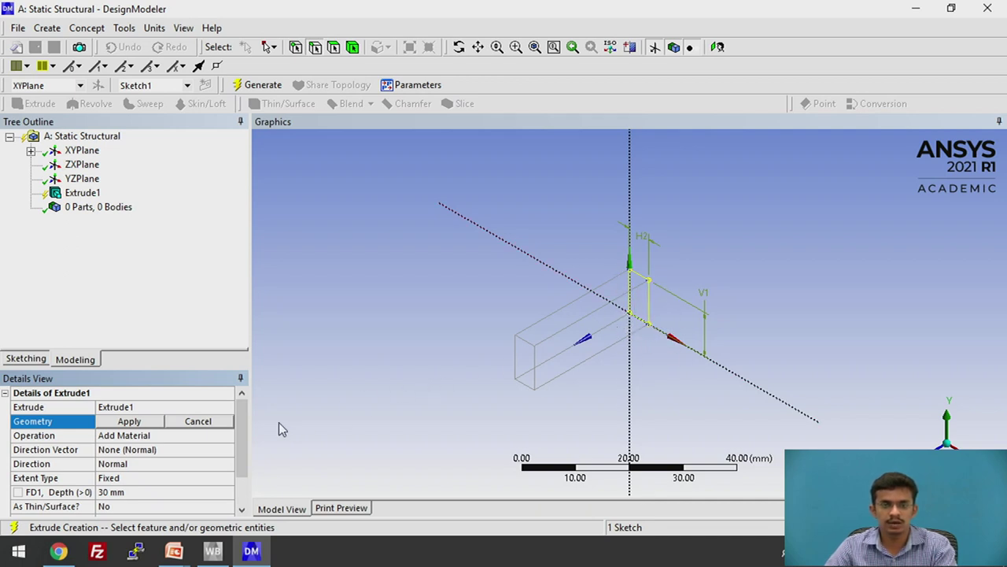
{"action": "left_click", "coordinate": [155, 423]}
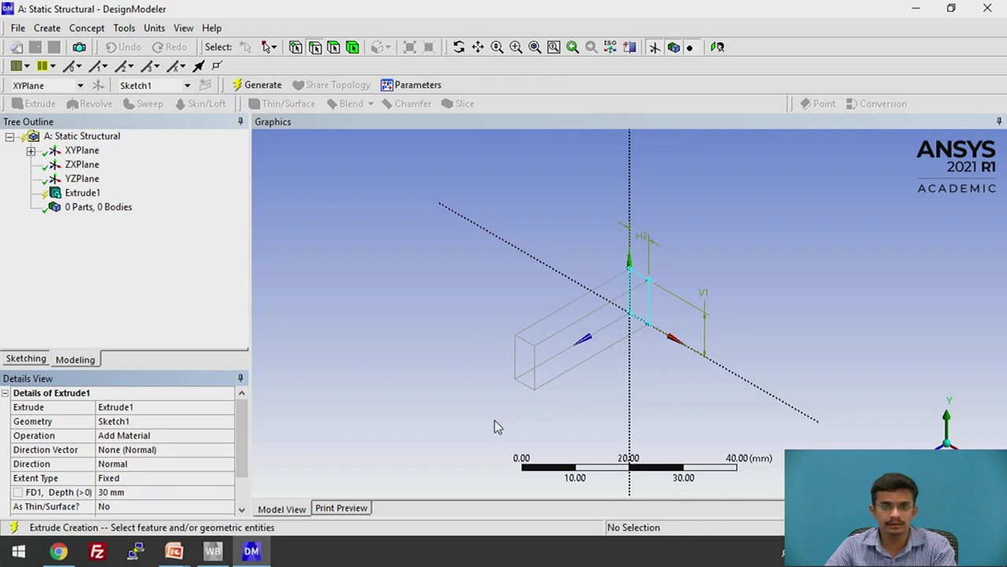
{"action": "left_click", "coordinate": [130, 492]}
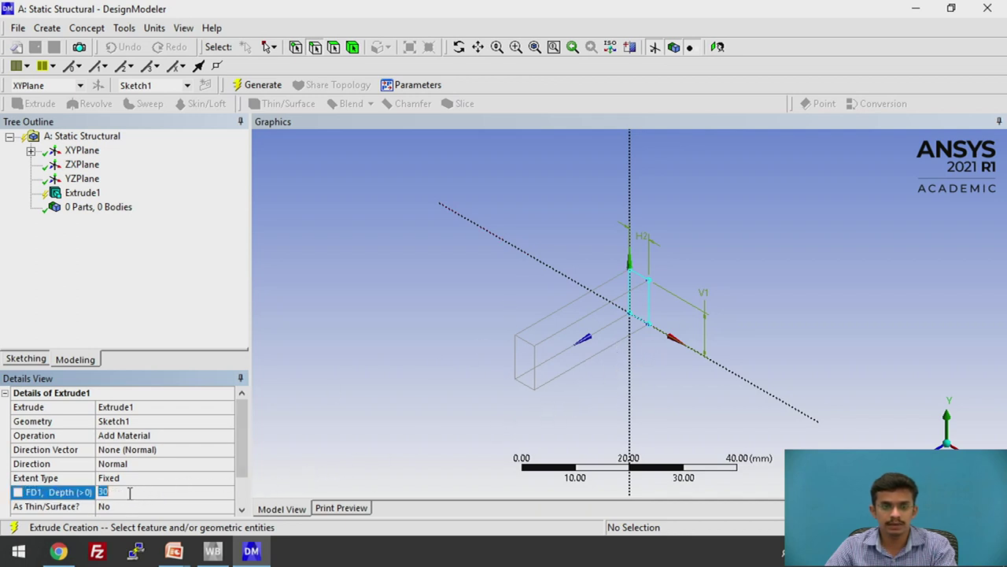
{"action": "type", "text": "60"}
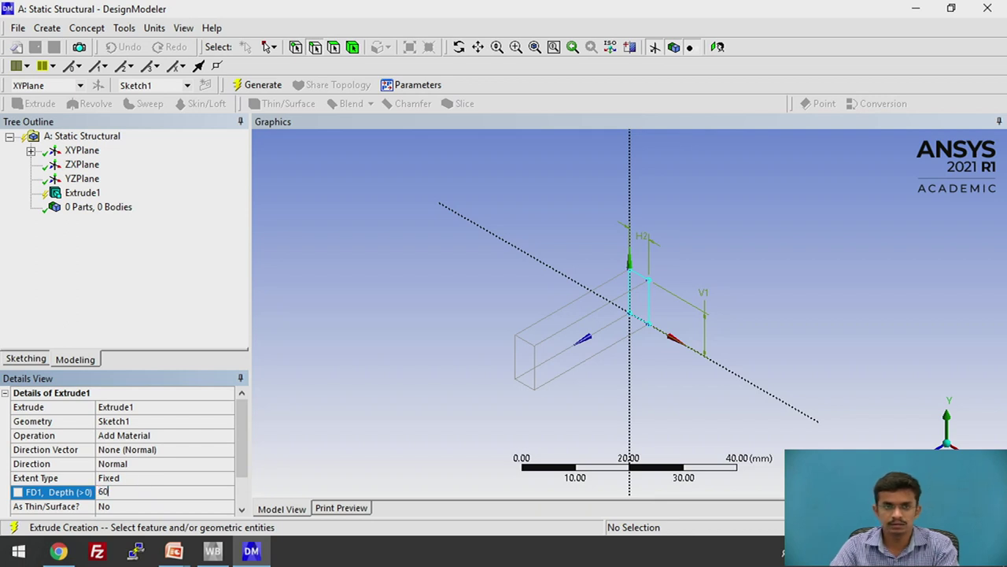
{"action": "key", "text": "Return"}
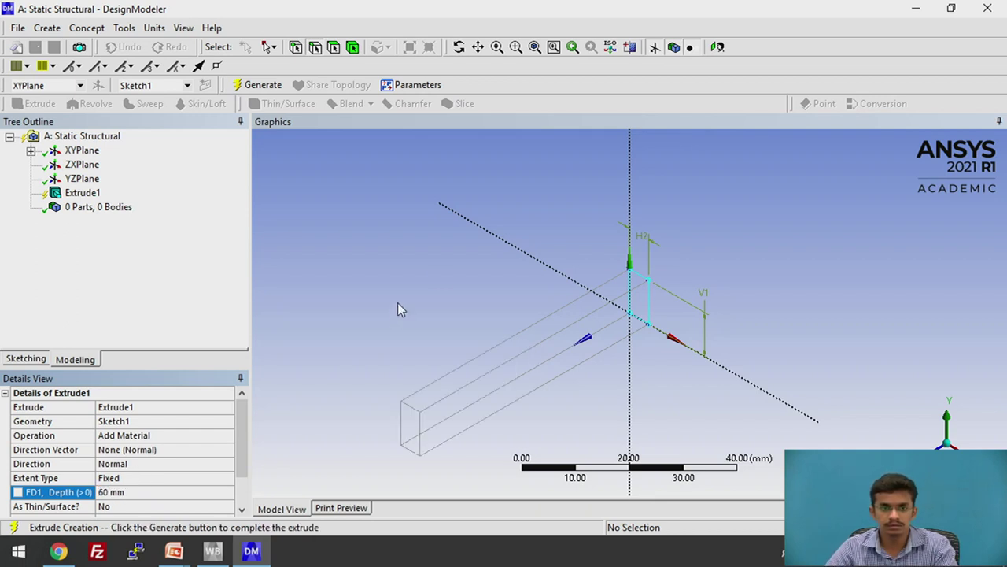
{"action": "left_click", "coordinate": [269, 84]}
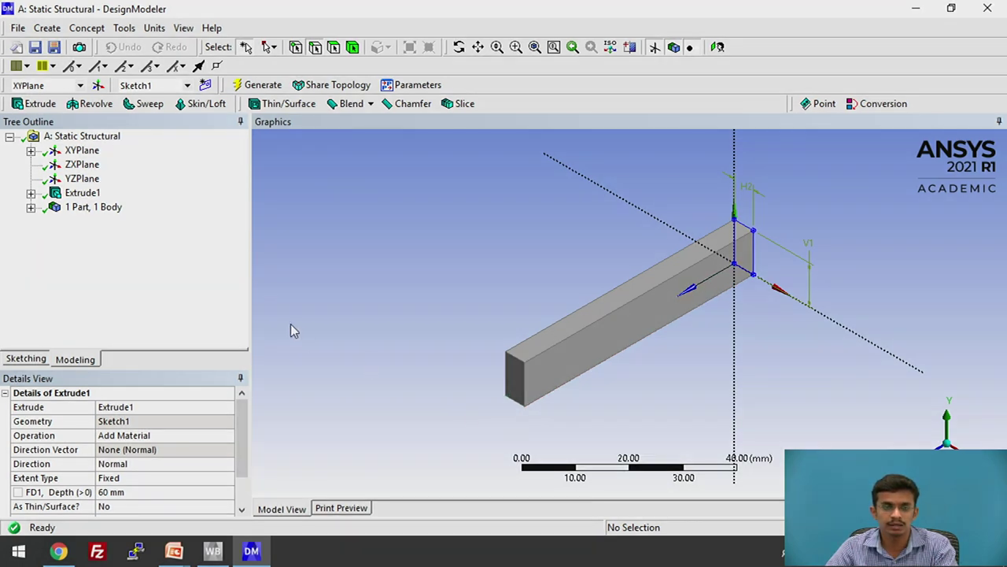
Create a new plane using the From Face type on the bar's front end face, and generate it
{"action": "left_click", "coordinate": [98, 87]}
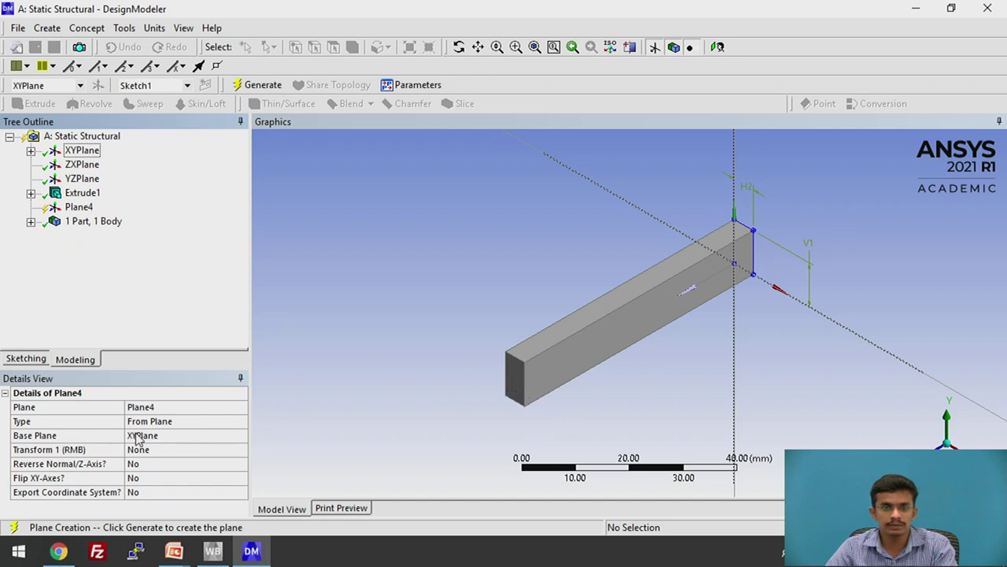
{"action": "left_click", "coordinate": [198, 424]}
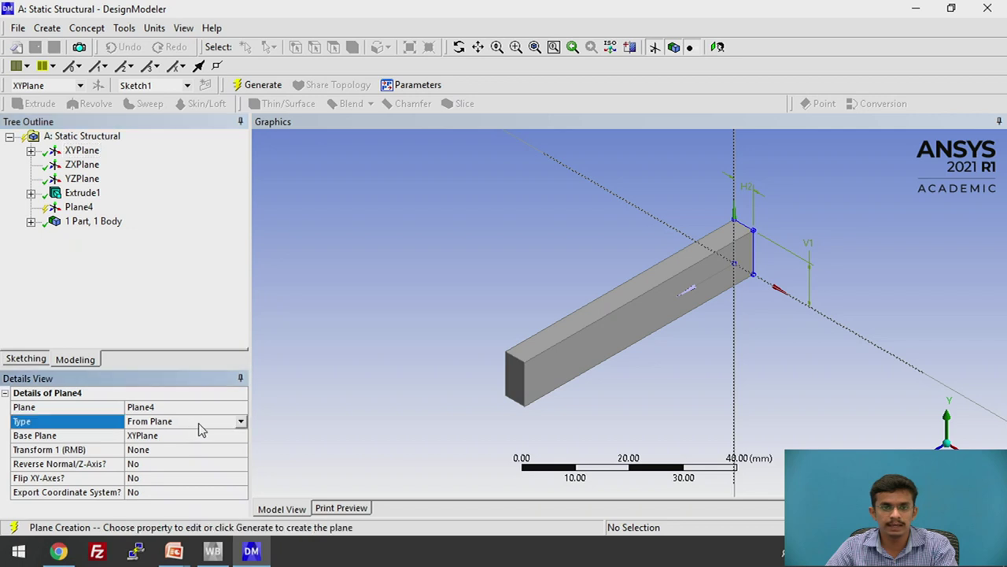
{"action": "left_click", "coordinate": [241, 423]}
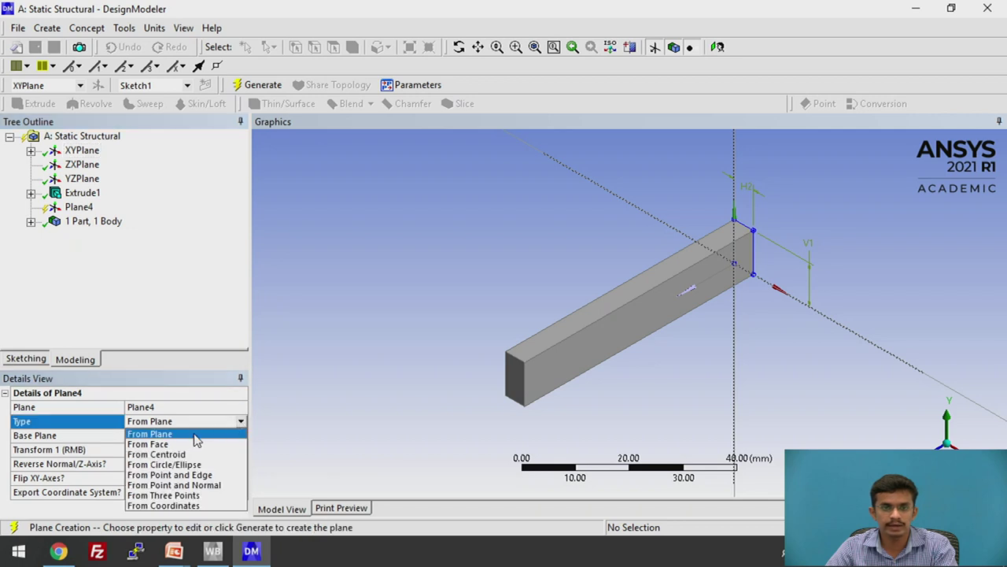
{"action": "left_click", "coordinate": [161, 446]}
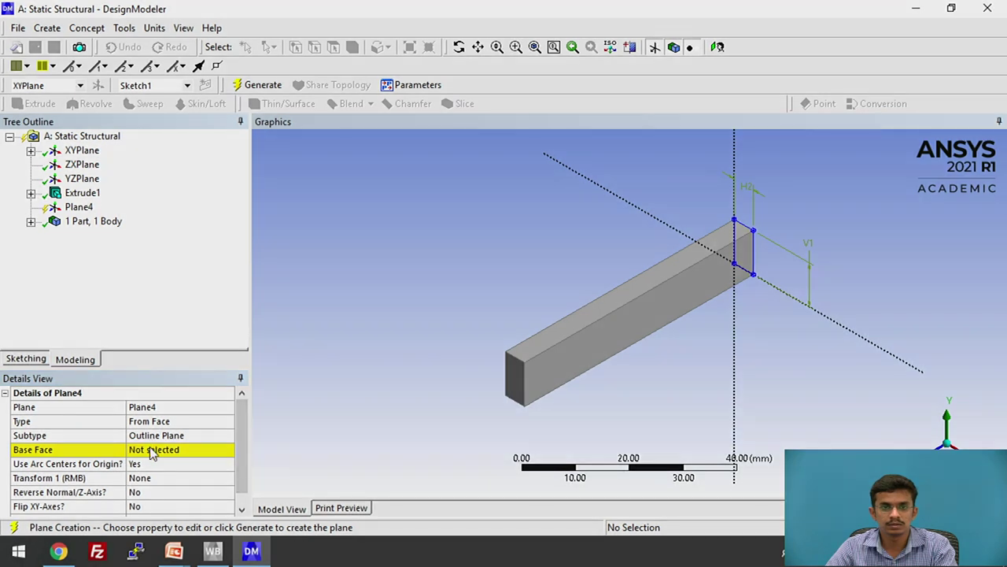
{"action": "left_click", "coordinate": [157, 449]}
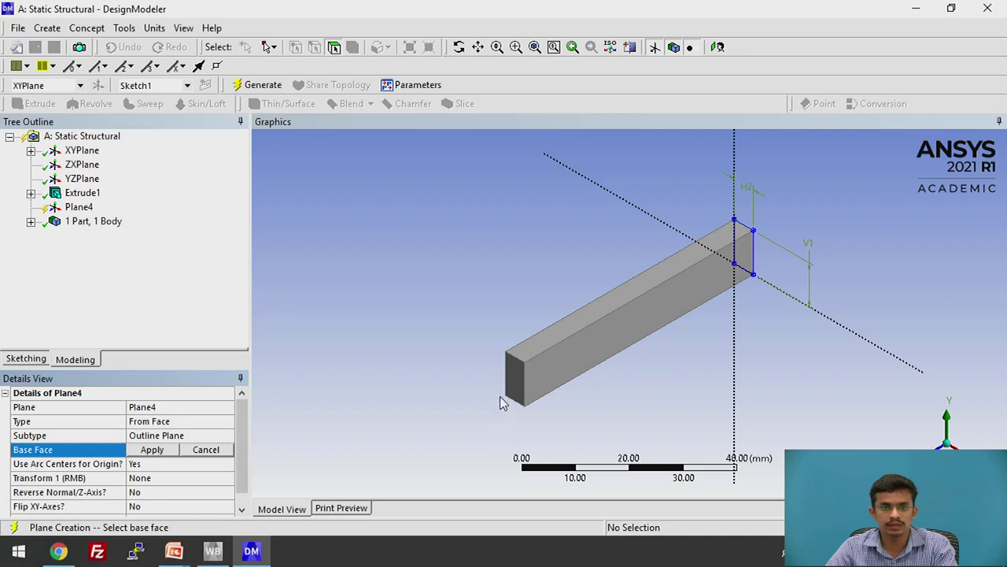
{"action": "left_click", "coordinate": [516, 373]}
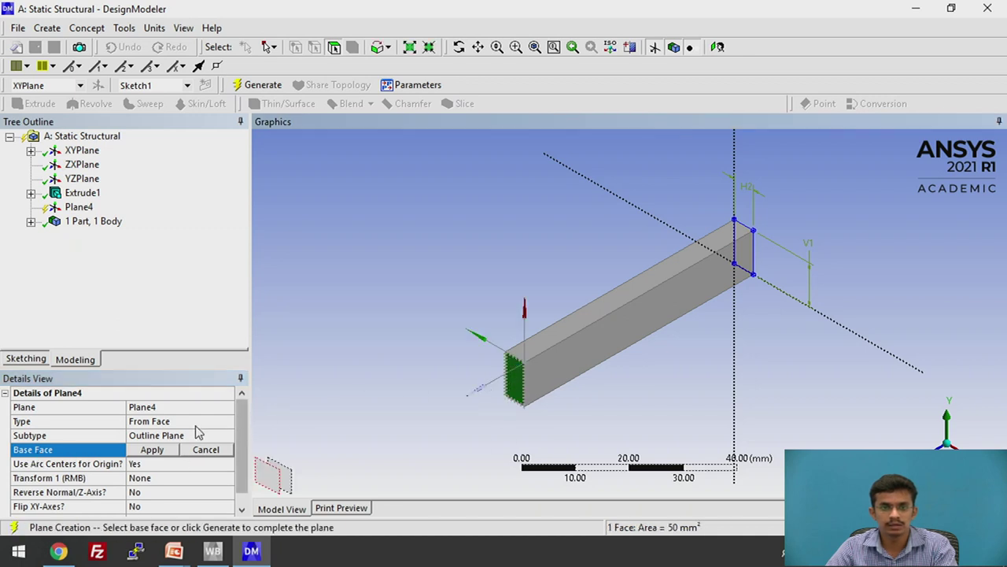
{"action": "left_click", "coordinate": [161, 450]}
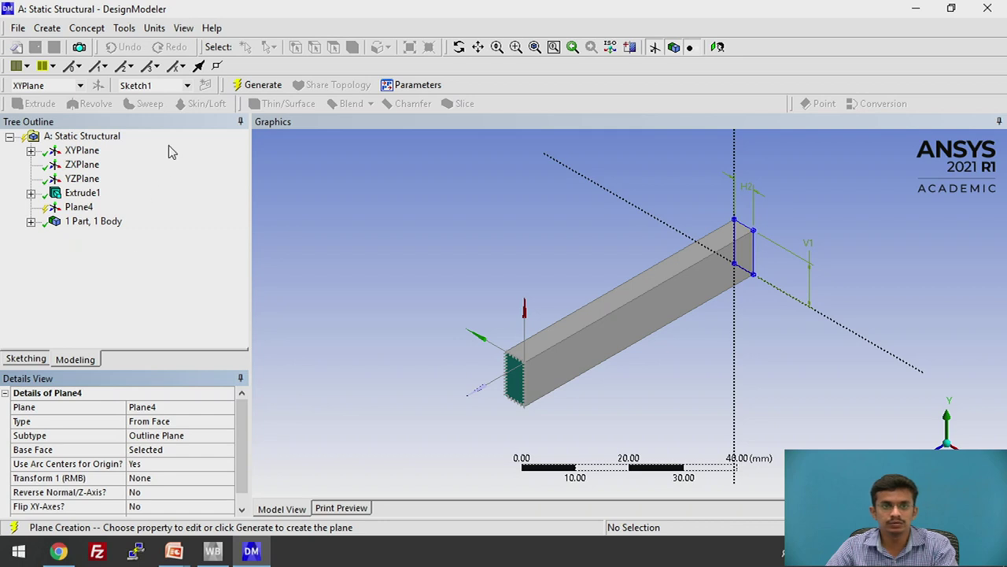
{"action": "left_click", "coordinate": [35, 358]}
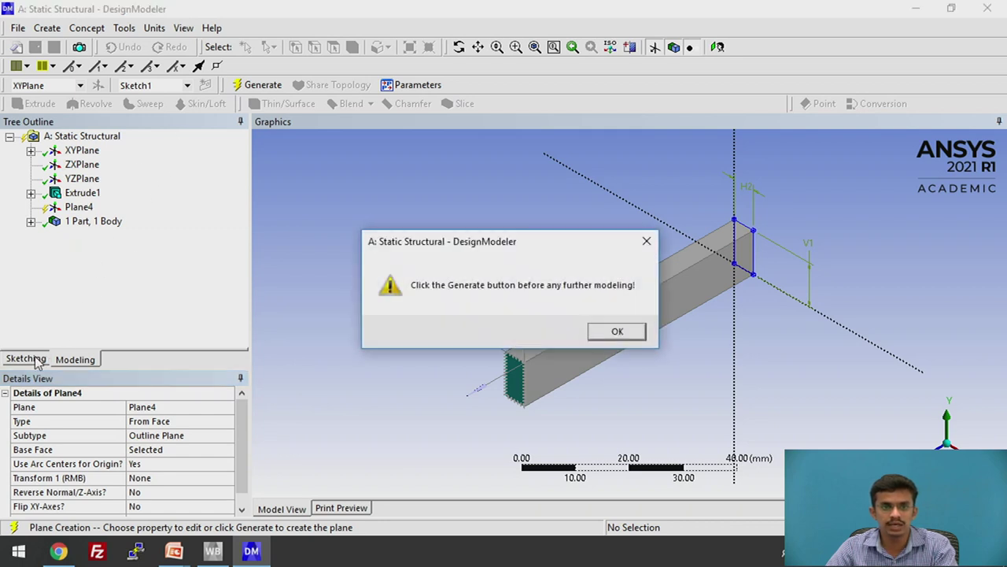
{"action": "left_click", "coordinate": [617, 331]}
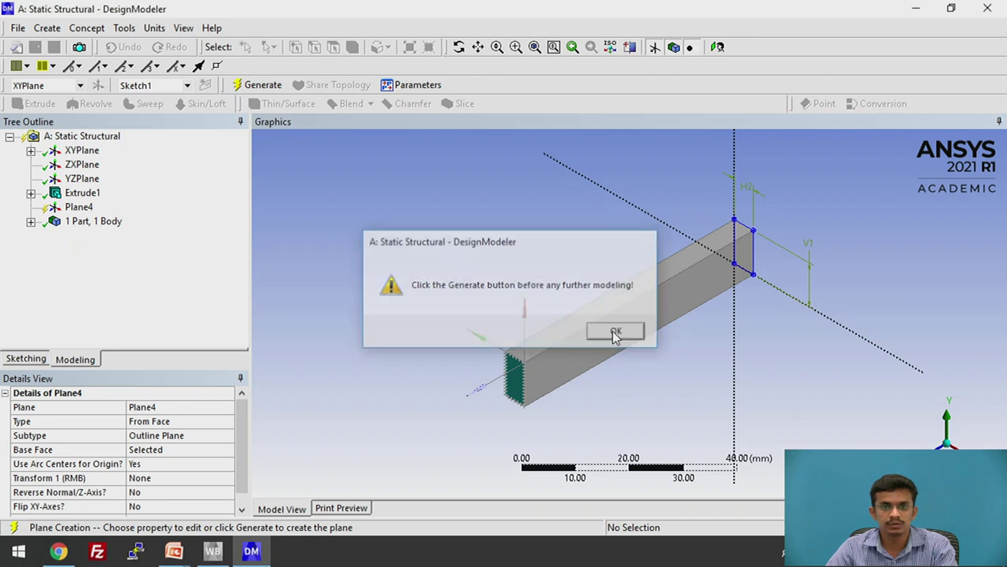
{"action": "left_click", "coordinate": [255, 85]}
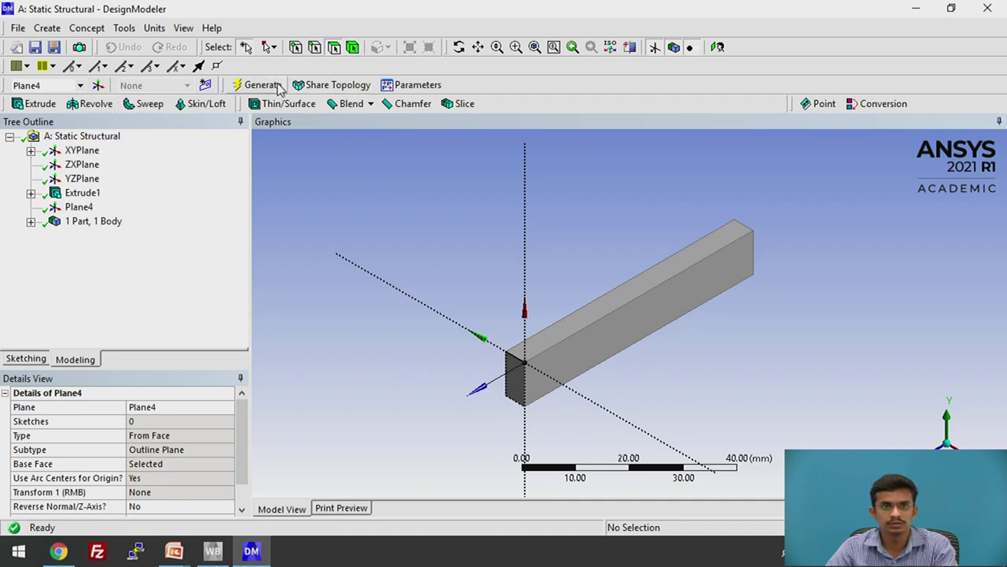
Start a new sketch on the end-face plane and draw a line about 4 mm long down the face edge from the plane's origin
{"action": "left_click", "coordinate": [206, 87]}
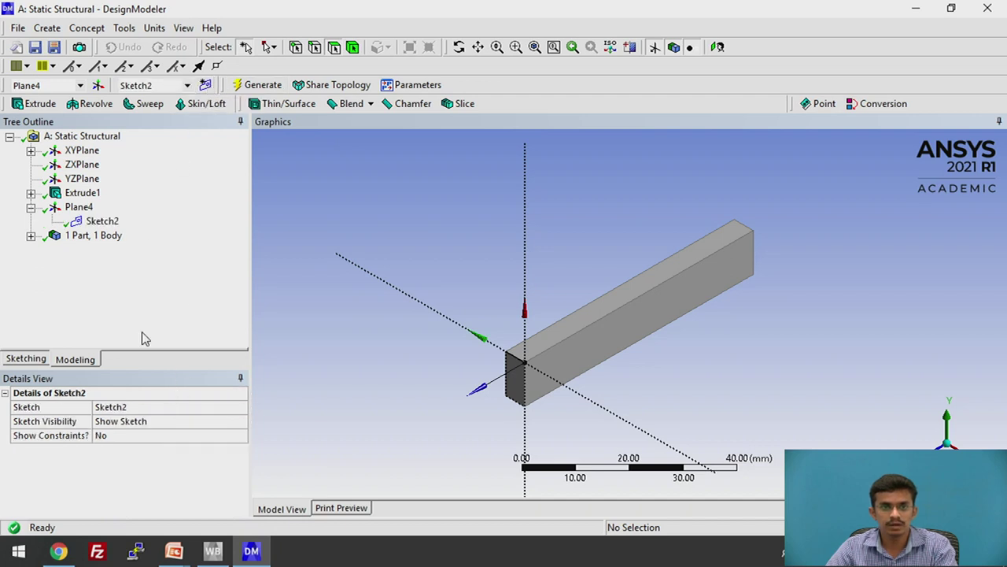
{"action": "left_click", "coordinate": [23, 359]}
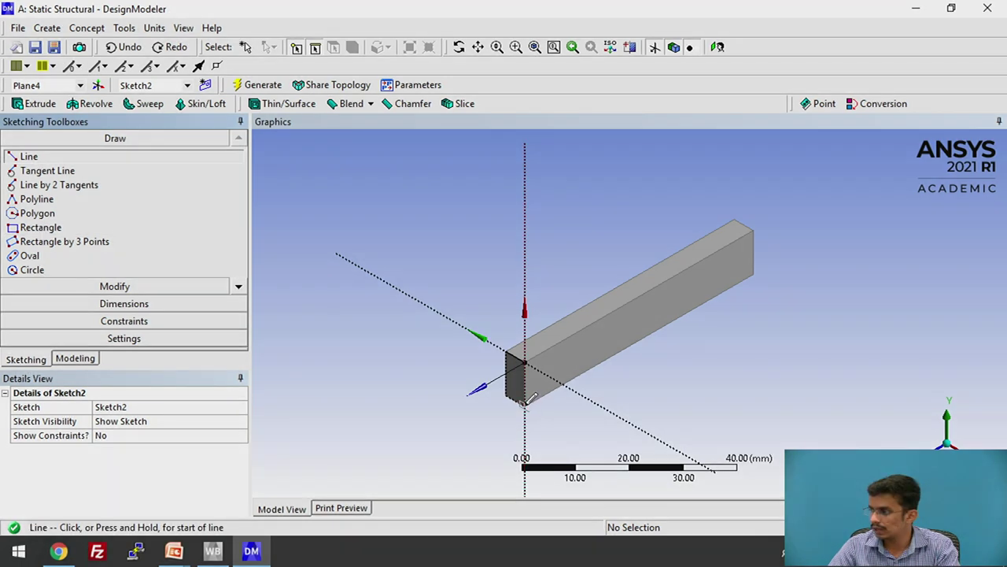
{"action": "left_click", "coordinate": [525, 361]}
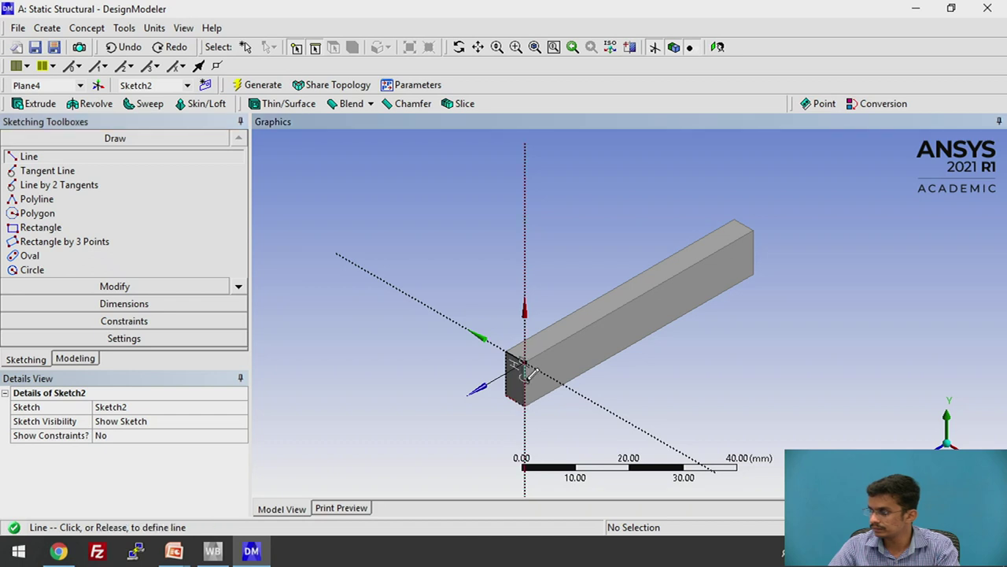
{"action": "left_click", "coordinate": [531, 373]}
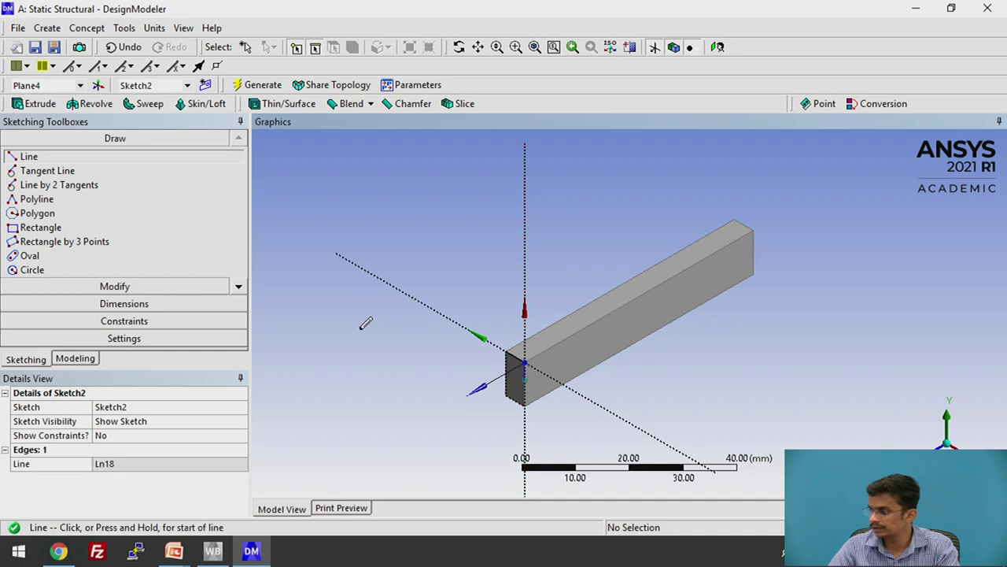
Add a general dimension to the short line on the end face and set its length to 2.5 mm
{"action": "left_click", "coordinate": [132, 306]}
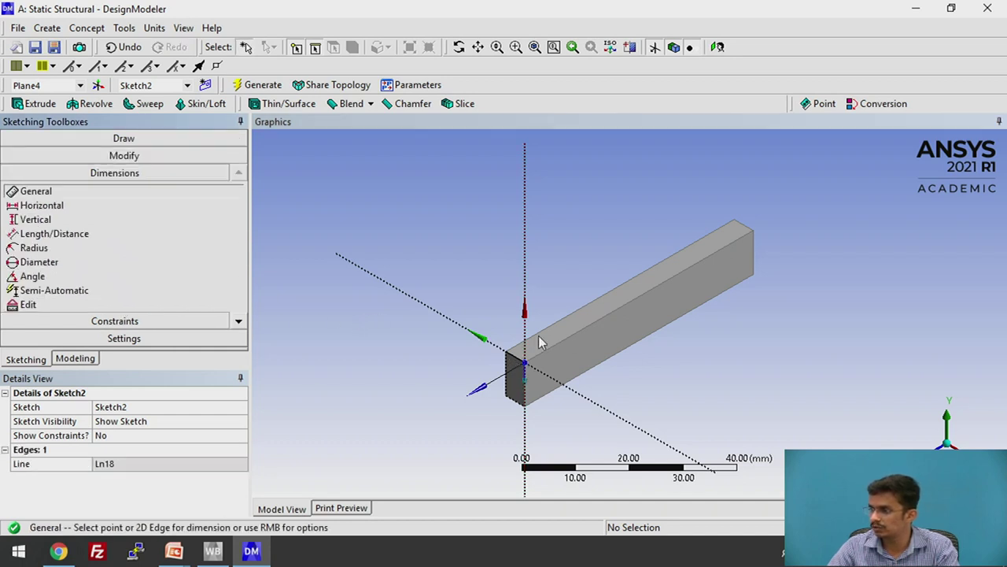
{"action": "left_click", "coordinate": [524, 374]}
{"action": "left_click", "coordinate": [562, 383]}
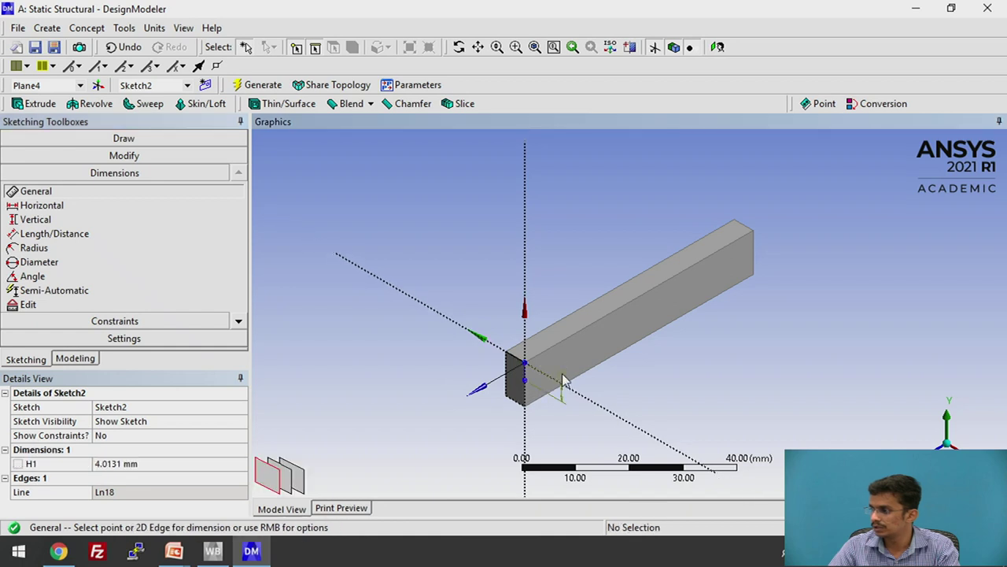
{"action": "left_click", "coordinate": [120, 464]}
{"action": "type", "text": "2.5"}
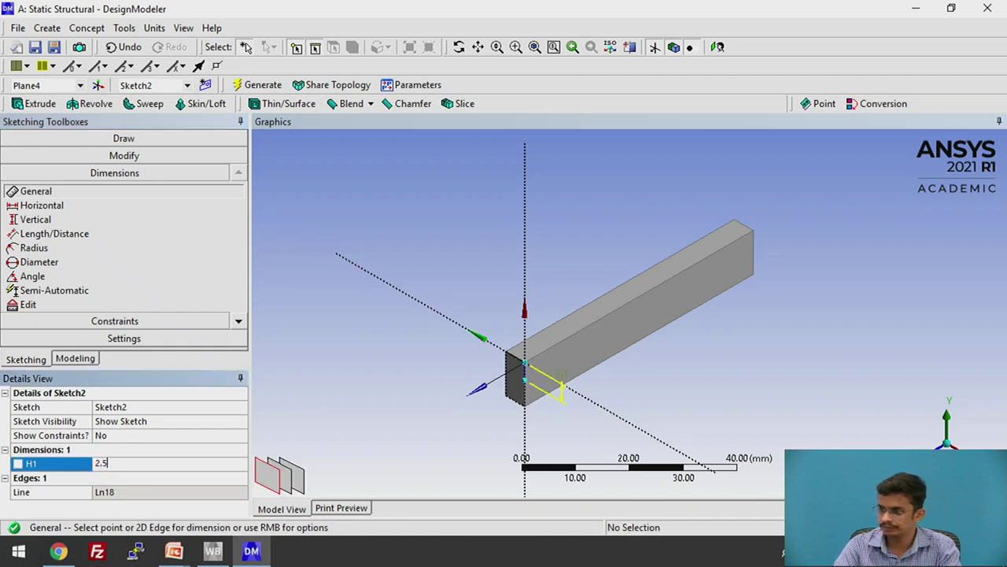
{"action": "key", "text": "Return"}
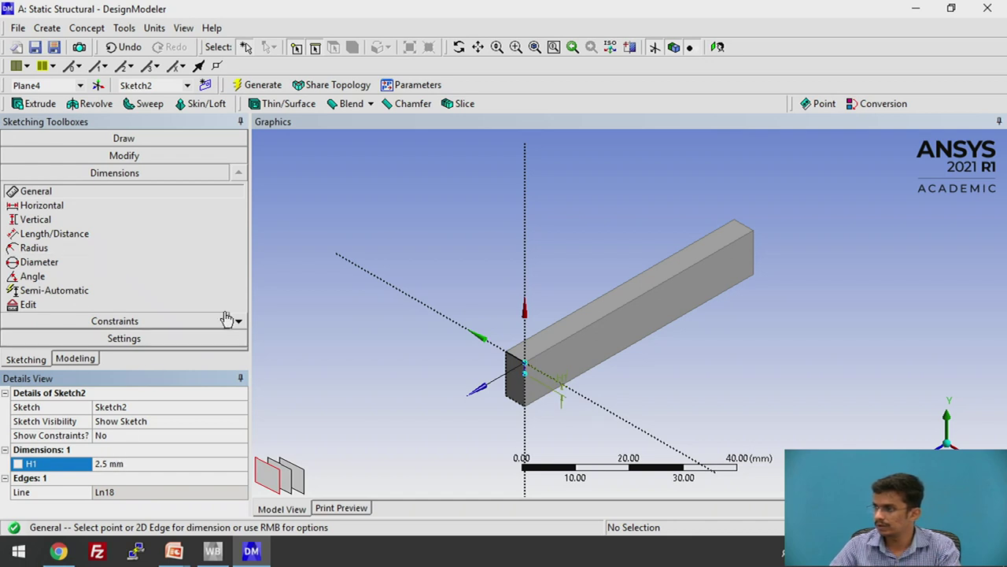
Sketch a rectangle about 5 mm wide and 5.6 mm high across the end face, starting at the line's lower end
{"action": "left_click", "coordinate": [126, 138]}
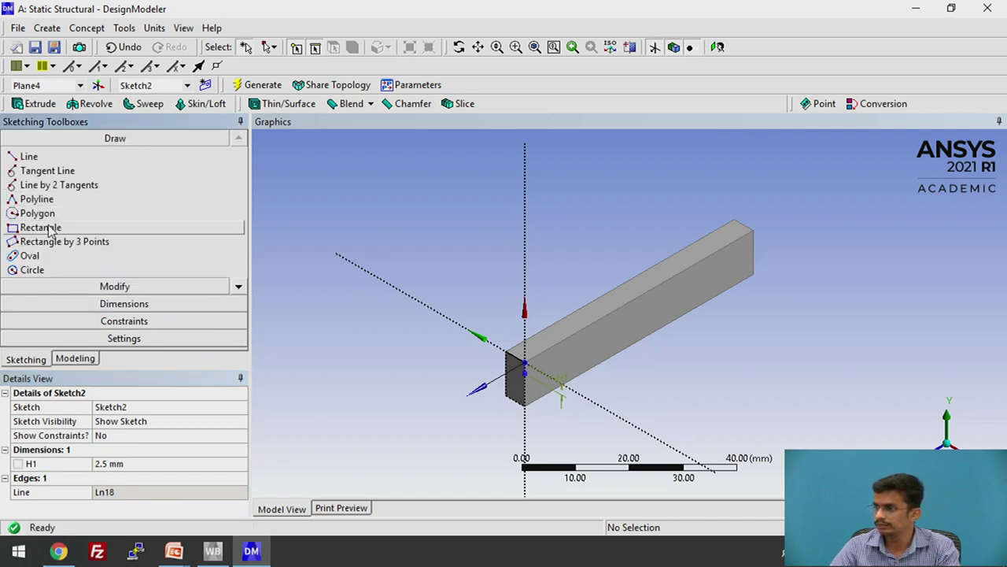
{"action": "left_click", "coordinate": [43, 227]}
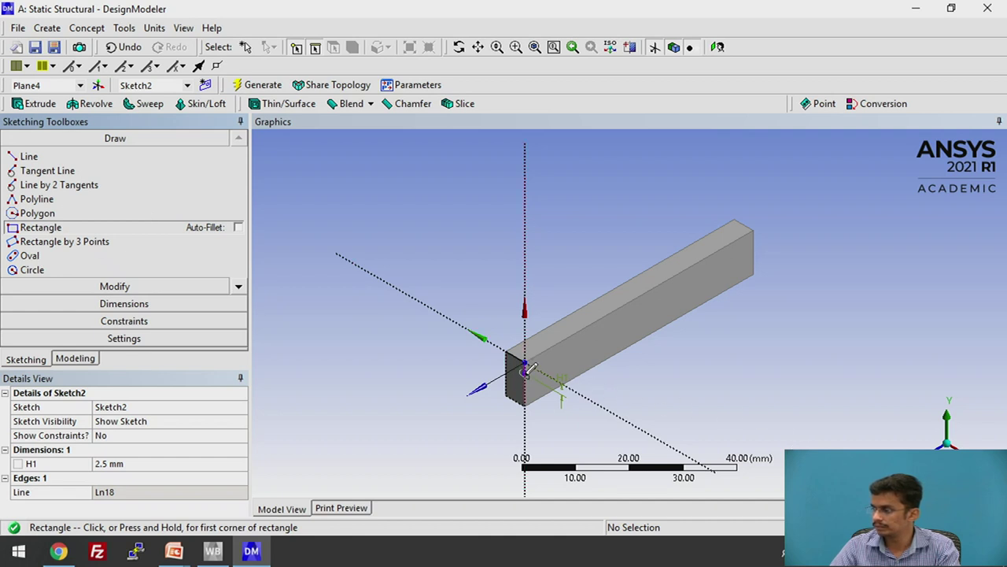
{"action": "left_click", "coordinate": [525, 364]}
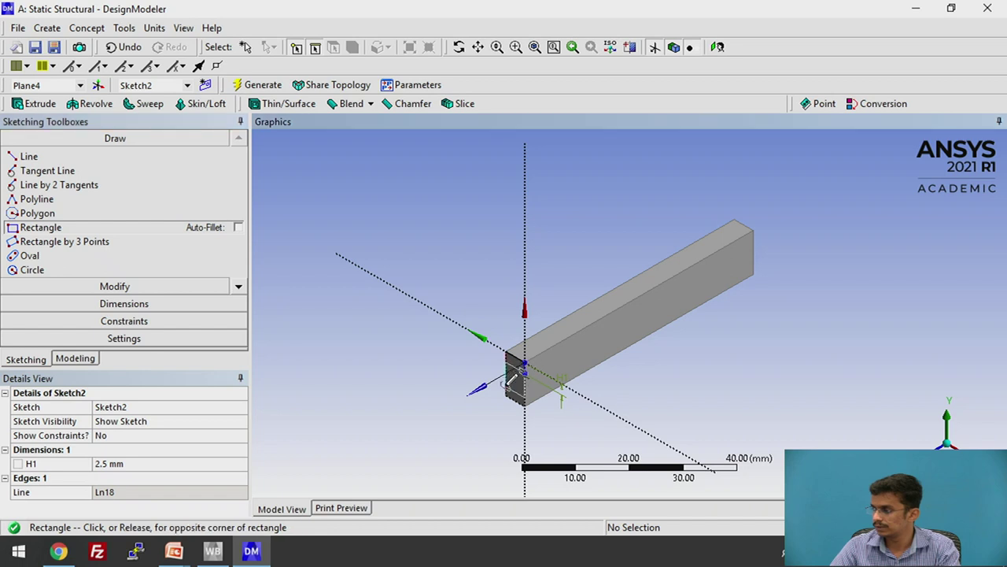
{"action": "left_click", "coordinate": [512, 381]}
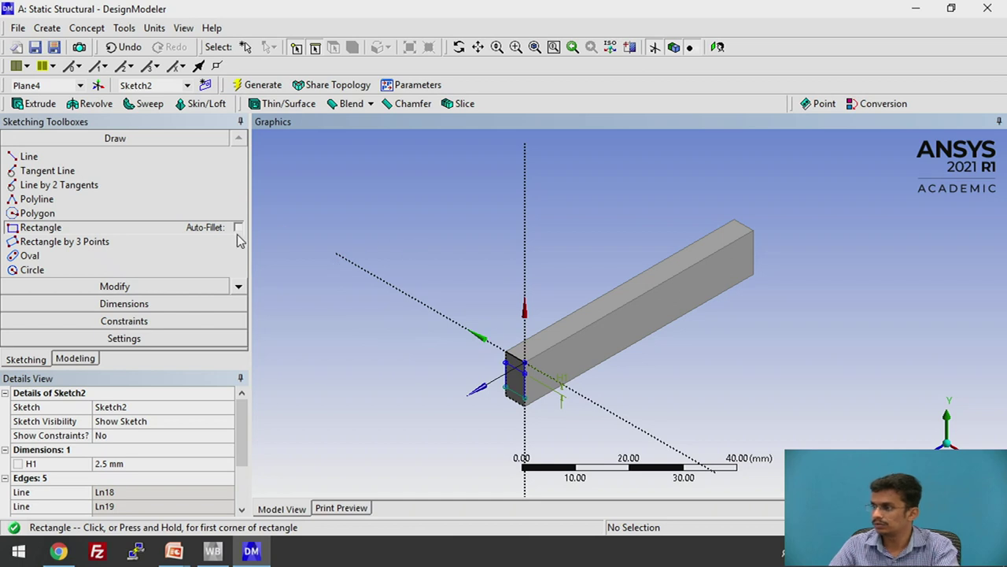
{"action": "key", "text": "Escape"}
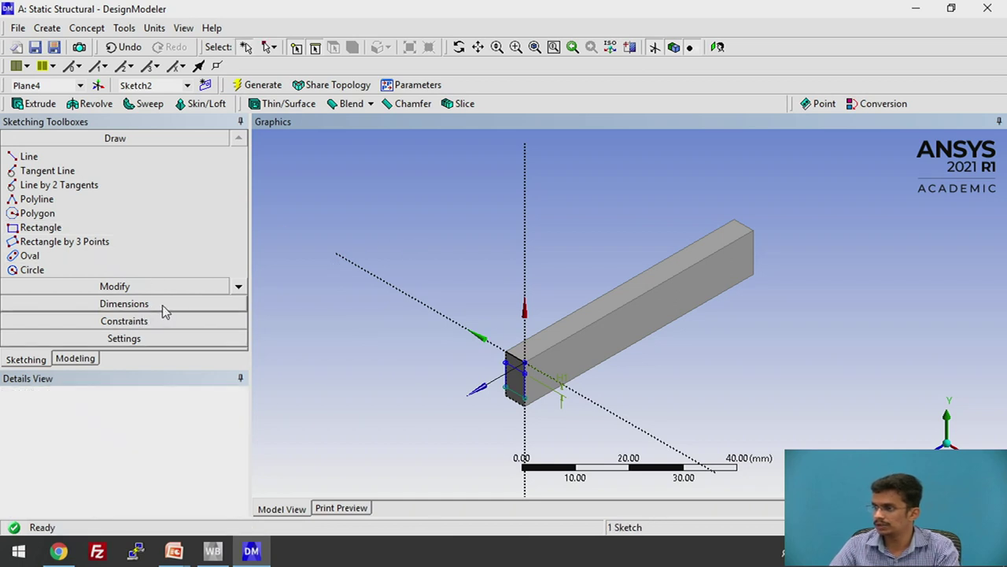
Add general dimensions to the end-face rectangle's height and width, and set its height to 5 mm
{"action": "left_click", "coordinate": [162, 305]}
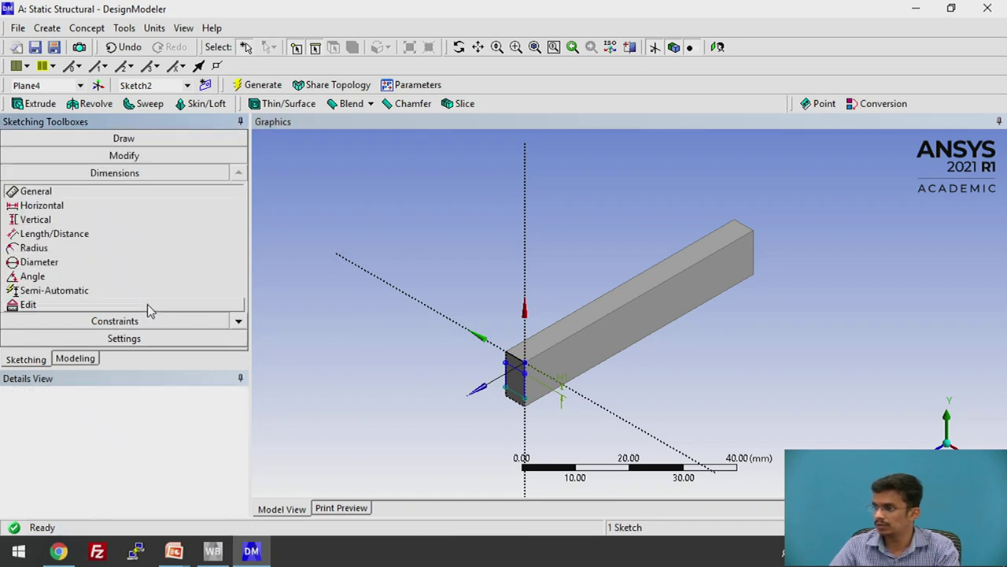
{"action": "left_click", "coordinate": [525, 388]}
{"action": "left_click", "coordinate": [549, 391]}
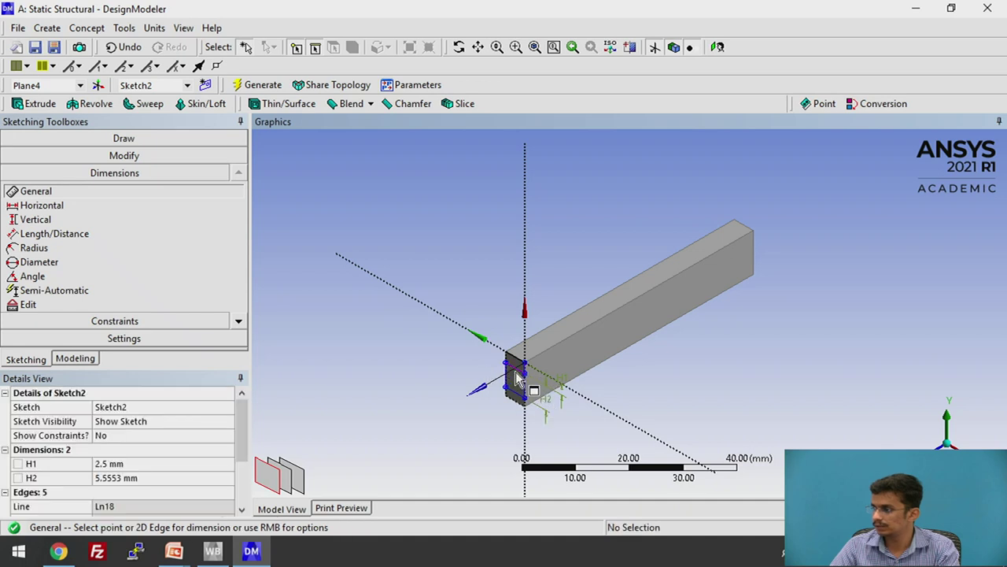
{"action": "left_click", "coordinate": [518, 380]}
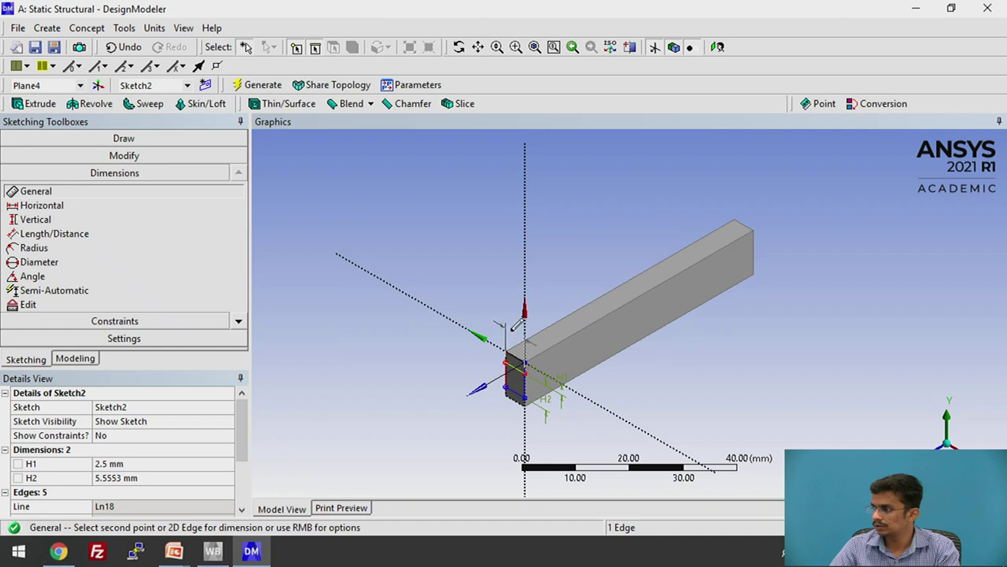
{"action": "left_click", "coordinate": [517, 331]}
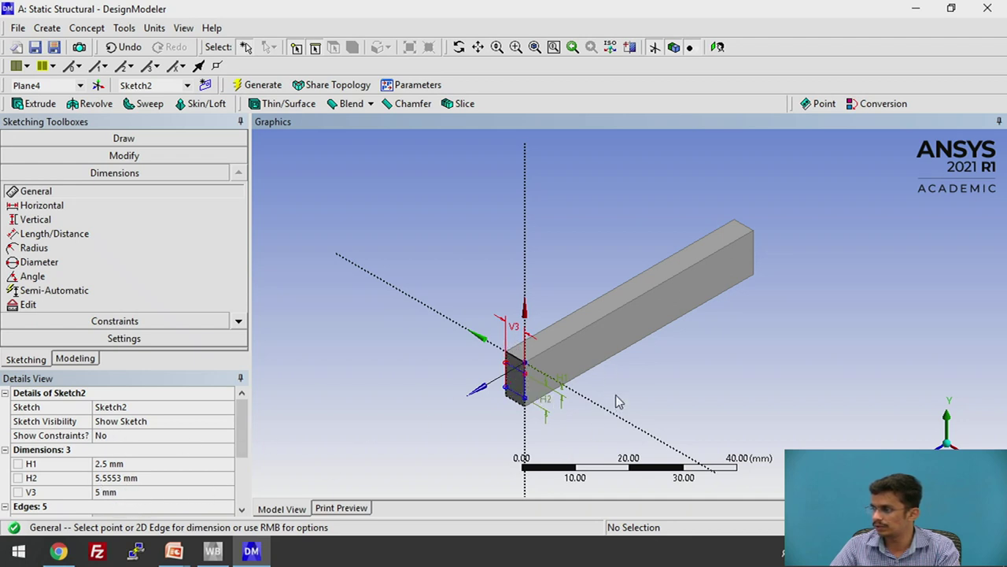
{"action": "left_click", "coordinate": [118, 480]}
{"action": "type", "text": "5"}
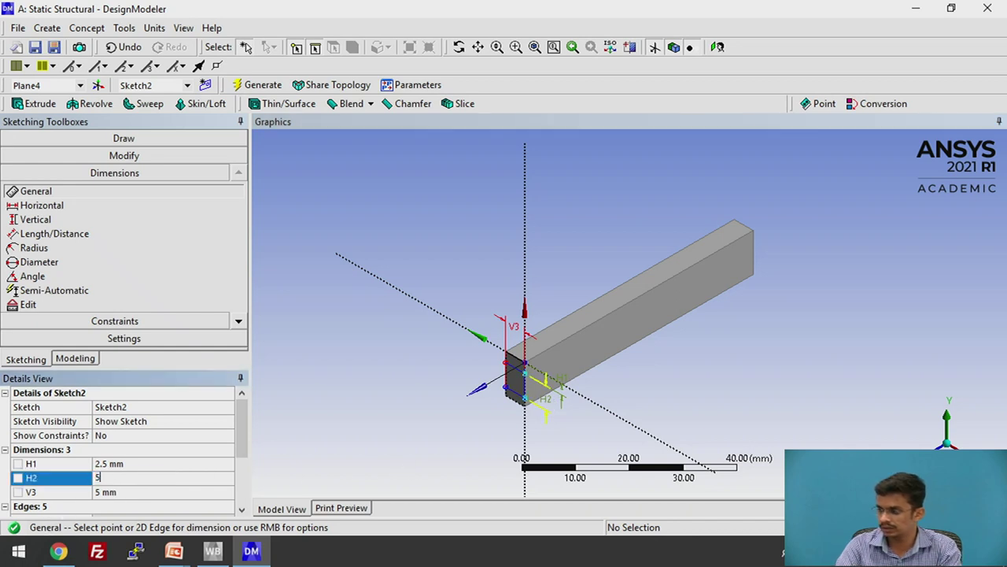
{"action": "key", "text": "Return"}
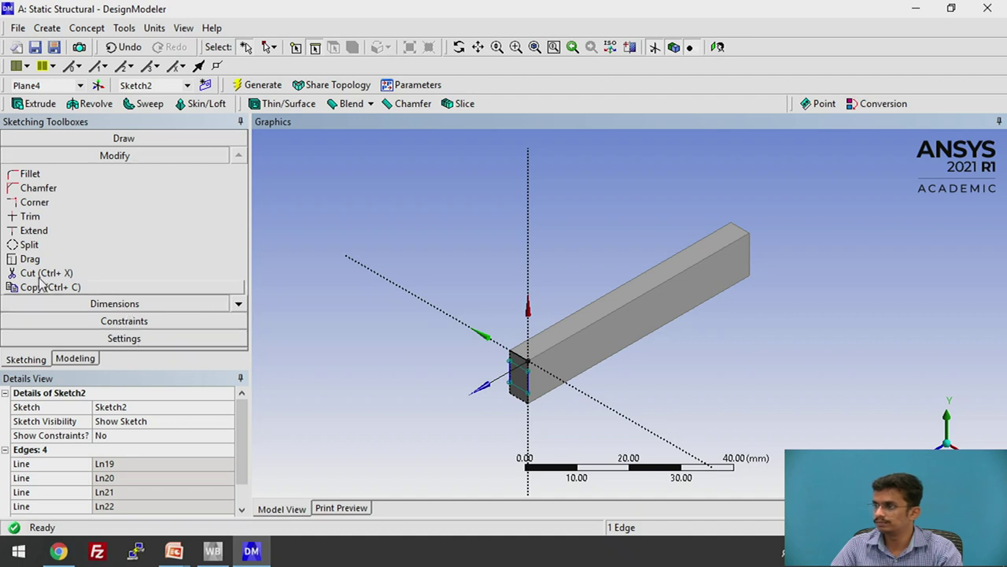
Extrude the end-face sketch 40 mm in the normal direction as added material and generate it
{"action": "left_click", "coordinate": [75, 362]}
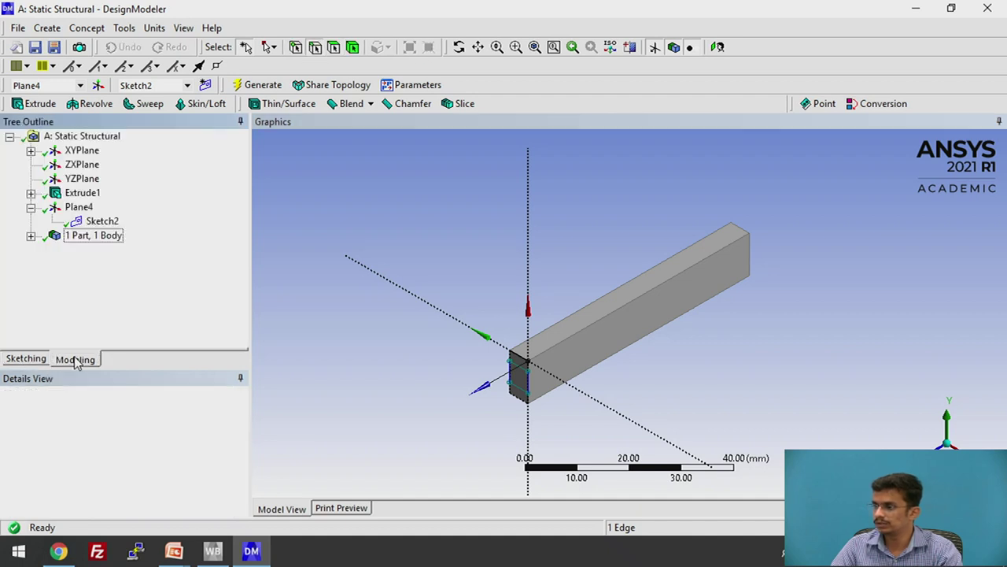
{"action": "left_click", "coordinate": [35, 103]}
{"action": "left_click", "coordinate": [516, 370]}
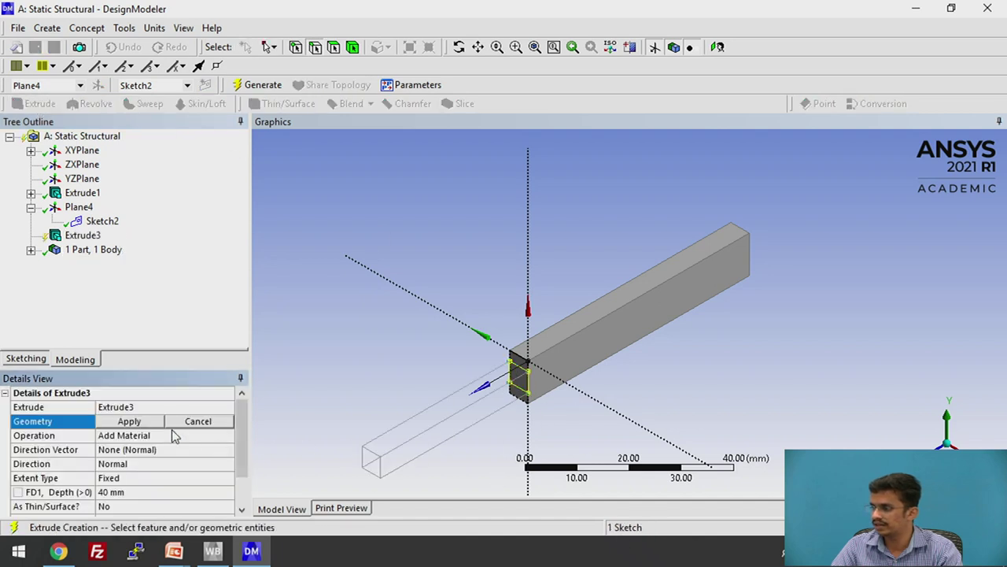
{"action": "left_click", "coordinate": [142, 423]}
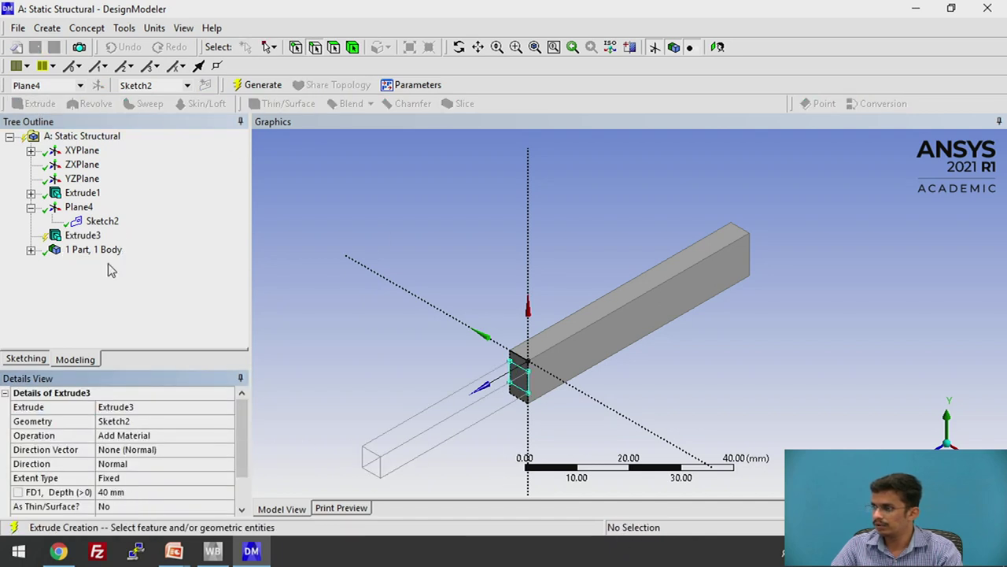
{"action": "left_click", "coordinate": [260, 84]}
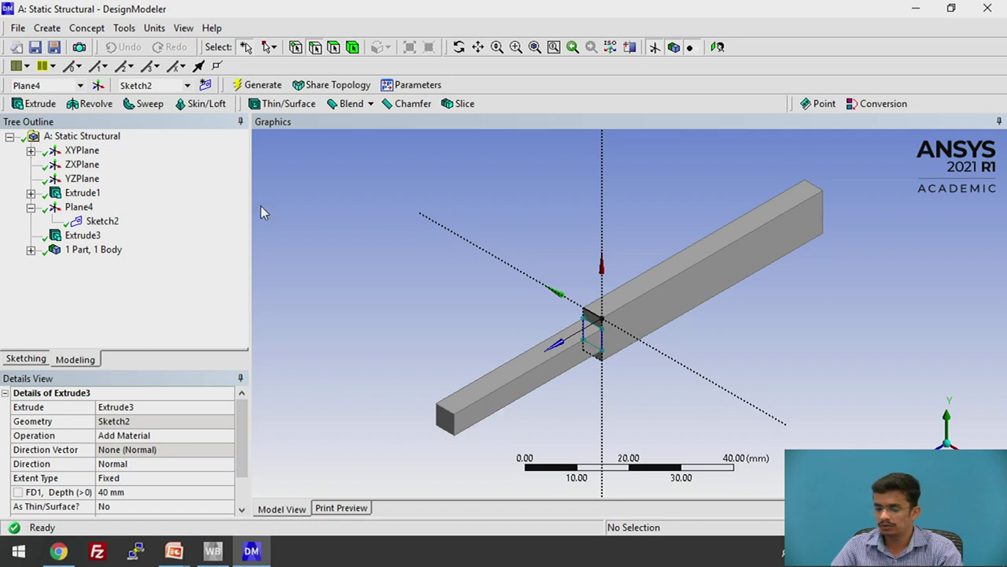
Switch to Workbench, open the static structural system's Model in Mechanical and display its geometry
{"action": "left_click", "coordinate": [212, 550]}
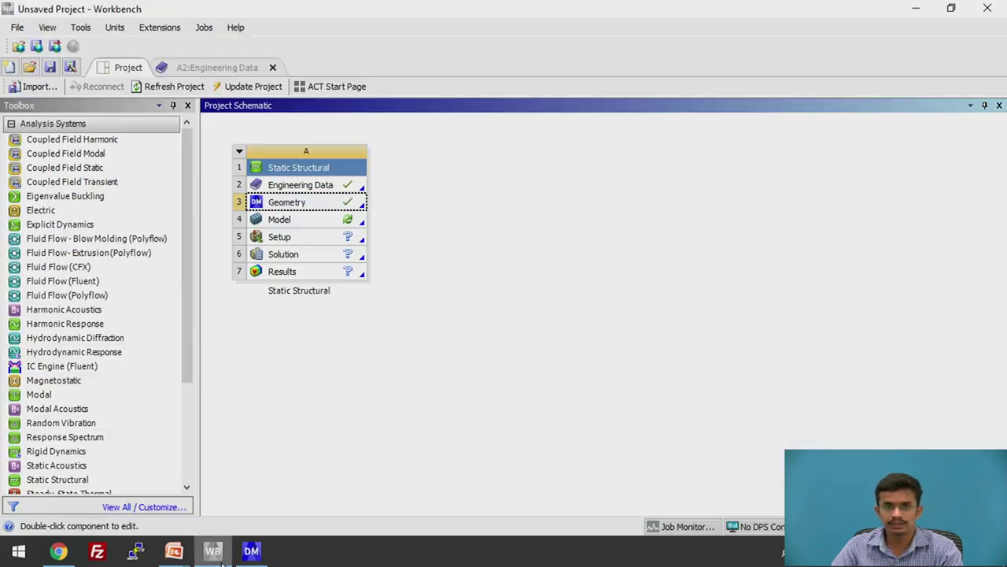
{"action": "double_click", "coordinate": [282, 220]}
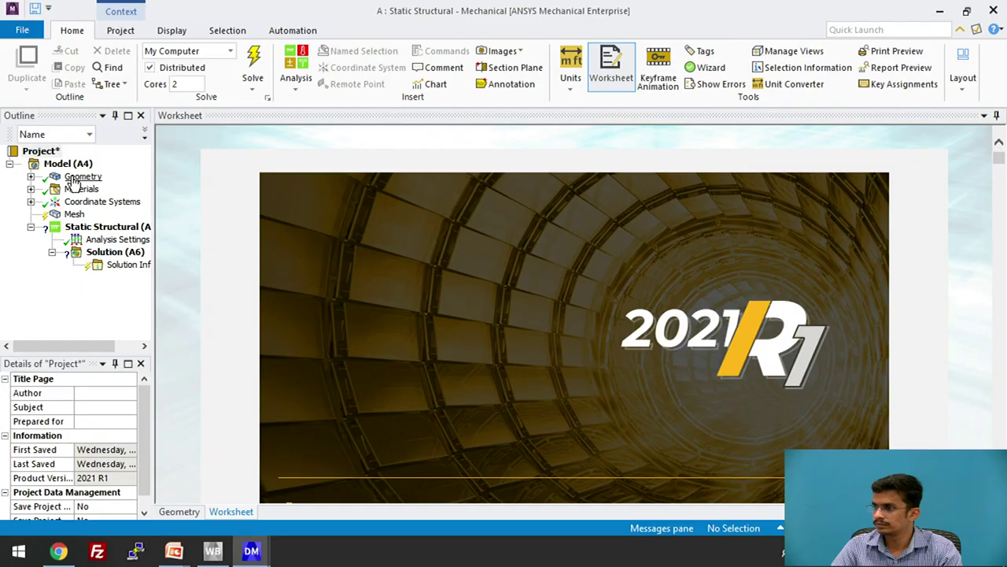
{"action": "left_click", "coordinate": [72, 177]}
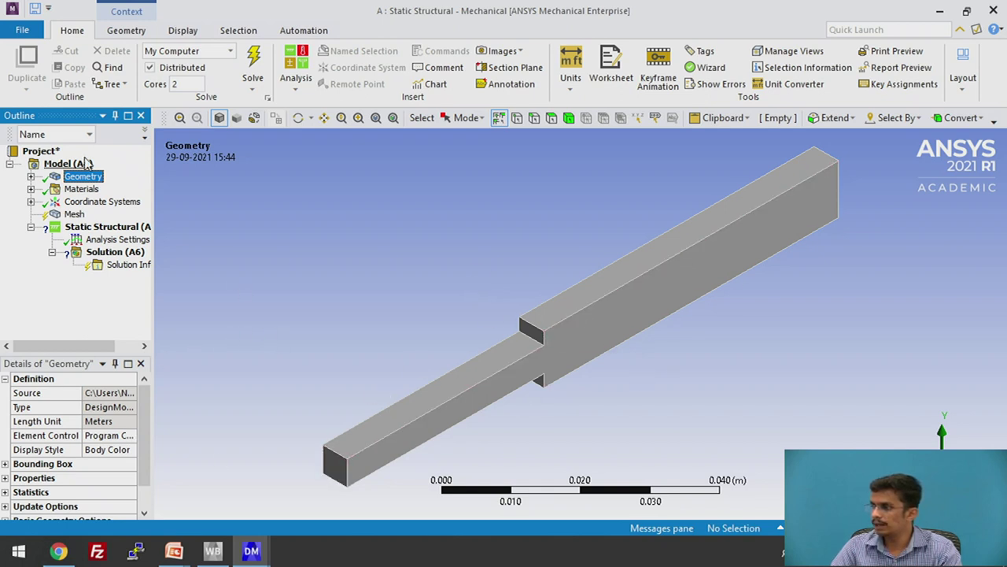
Review the available materials and the solid body's properties, including its material assignment
{"action": "left_click", "coordinate": [78, 189]}
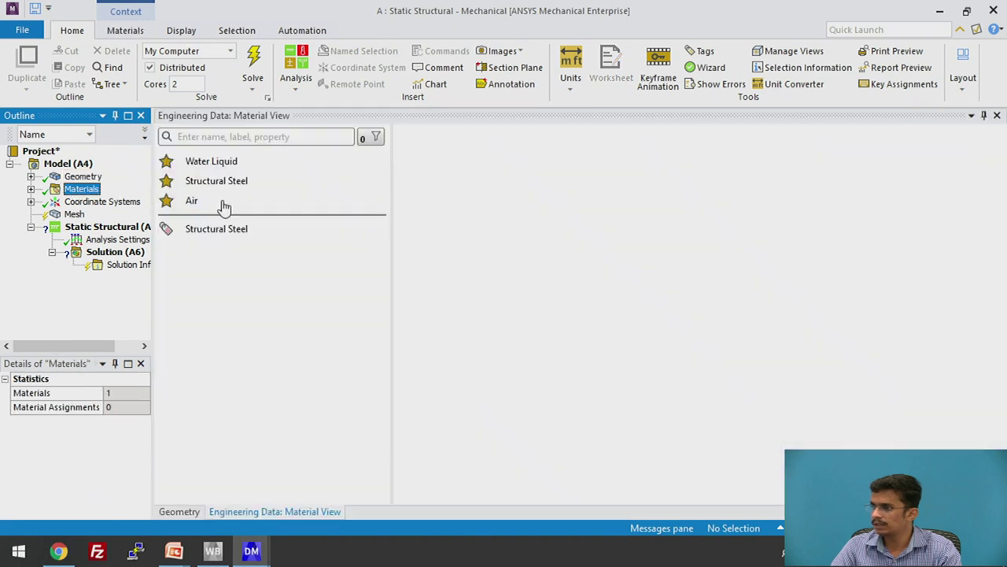
{"action": "left_click", "coordinate": [82, 176]}
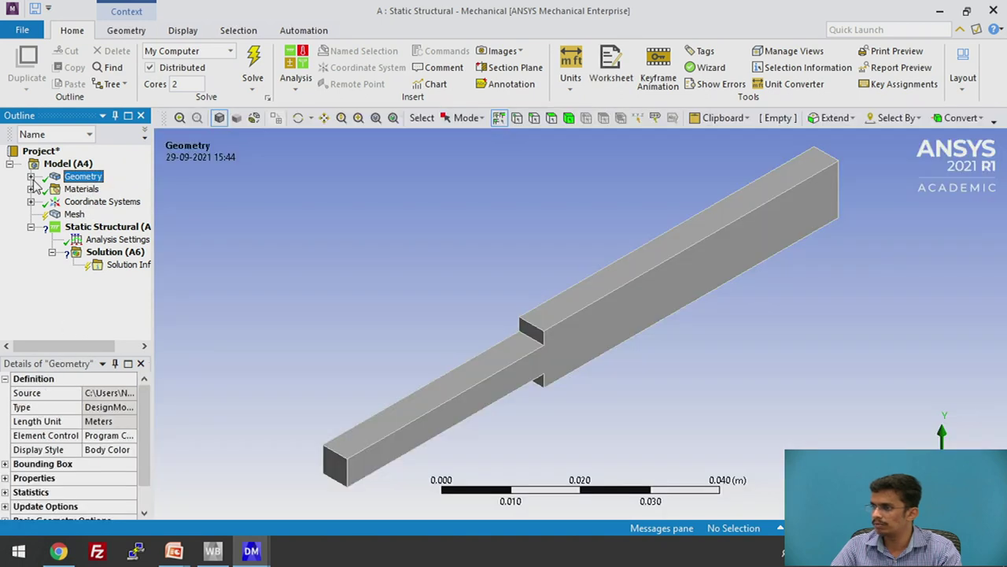
{"action": "left_click", "coordinate": [30, 176]}
{"action": "left_click", "coordinate": [96, 190]}
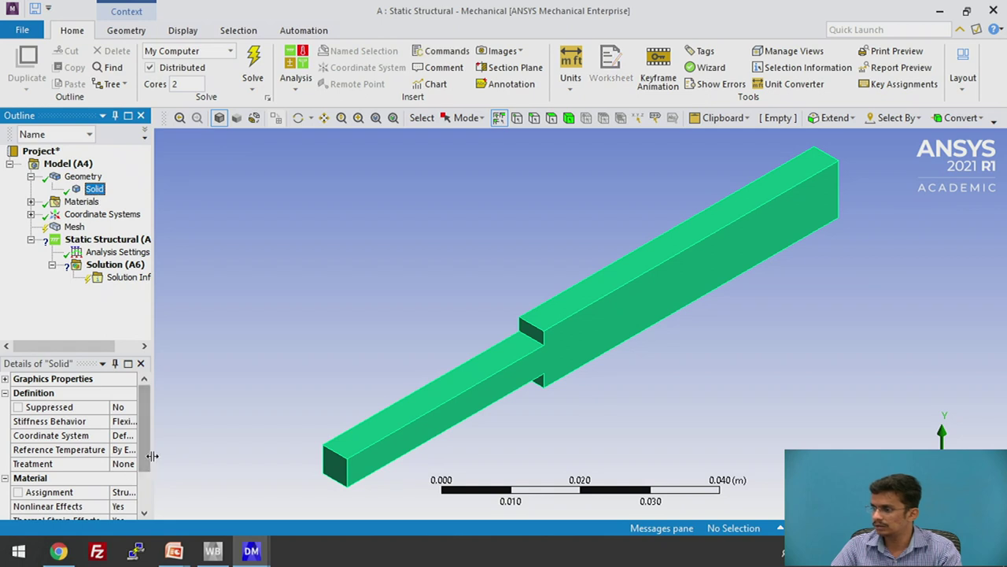
{"action": "left_click_drag", "start_coordinate": [151, 455], "coordinate": [241, 457]}
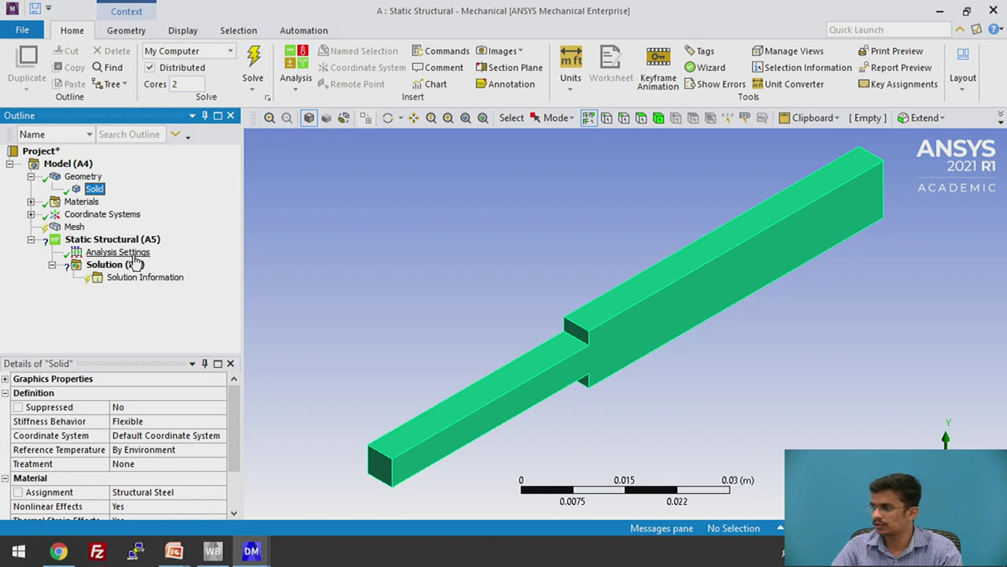
Select the whole stepped bar body and generate its mesh with the default settings
{"action": "left_click", "coordinate": [75, 226]}
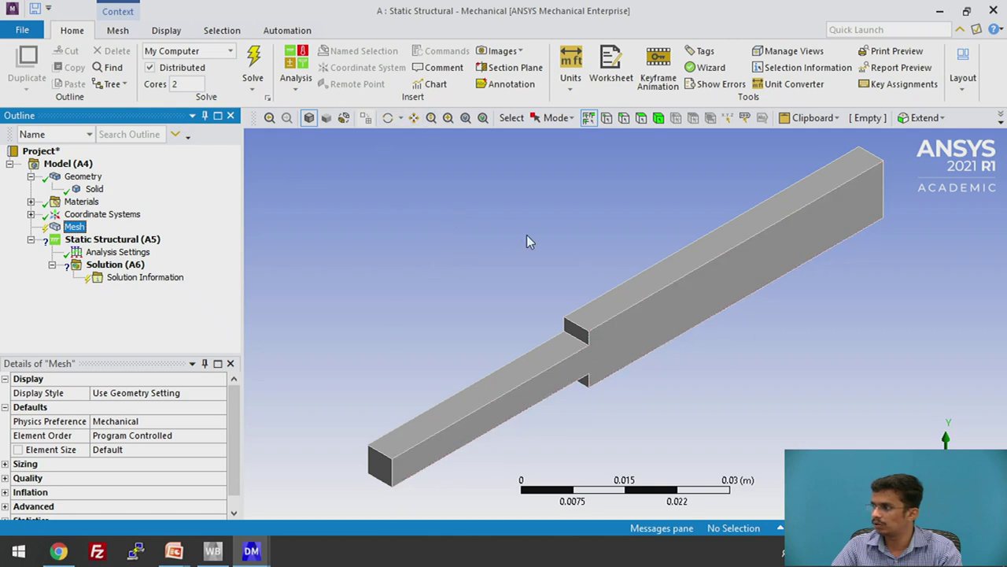
{"action": "left_click", "coordinate": [659, 119]}
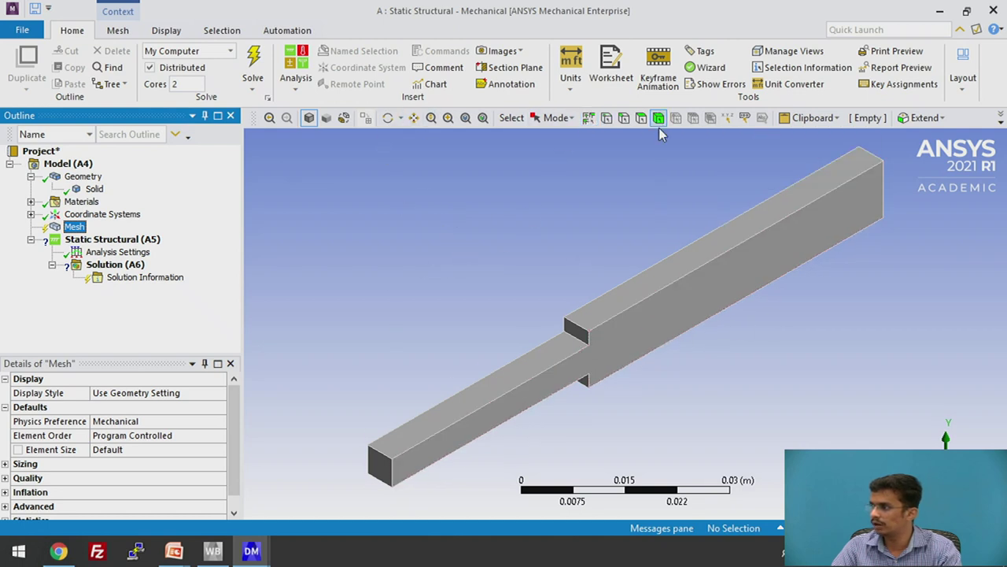
{"action": "left_click", "coordinate": [691, 263]}
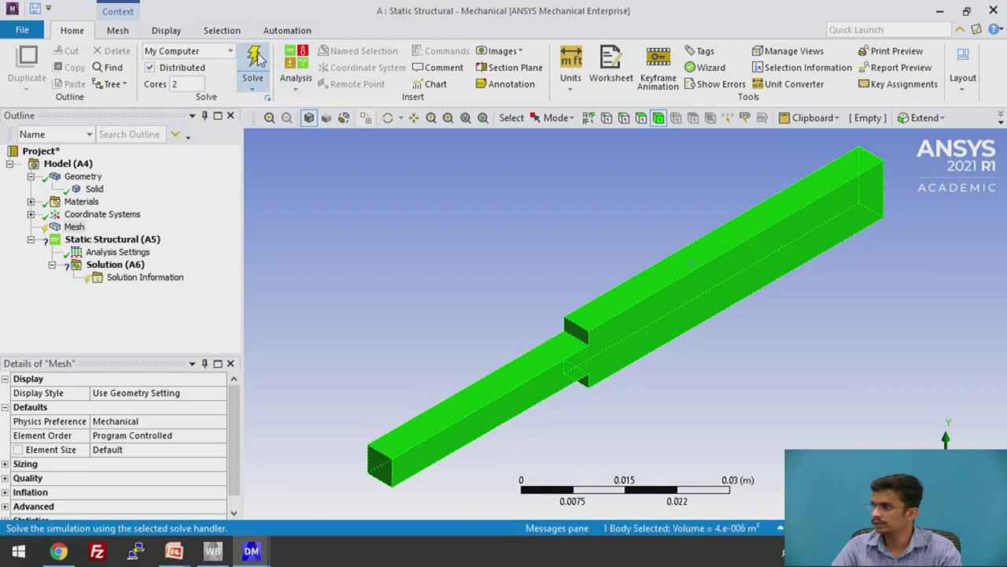
{"action": "right_click", "coordinate": [75, 230]}
{"action": "left_click", "coordinate": [157, 256]}
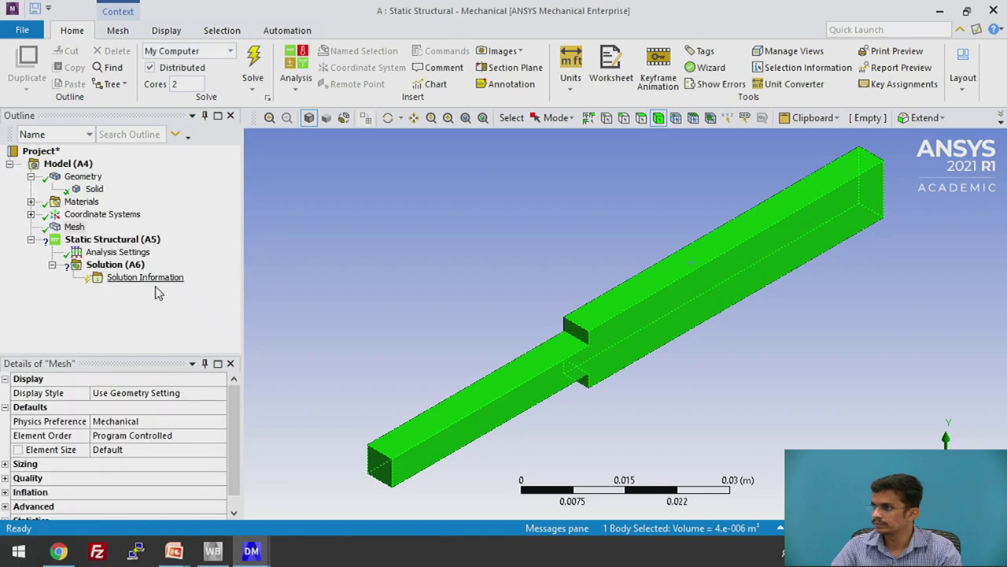
Inspect the mesh sizing settings and the node and element statistics
{"action": "scroll", "coordinate": [232, 412], "scroll_direction": "down", "scroll_amount": 1}
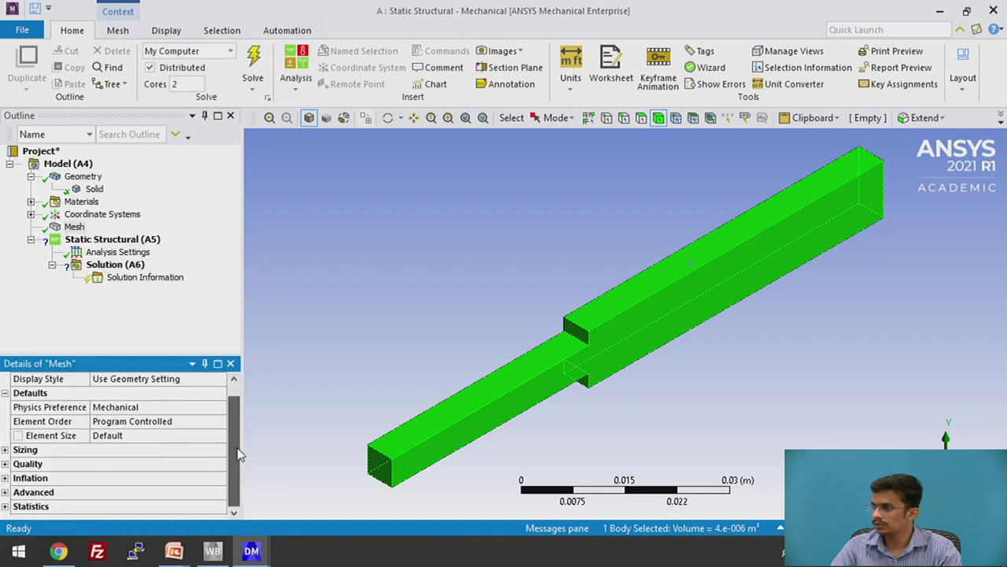
{"action": "left_click", "coordinate": [6, 451]}
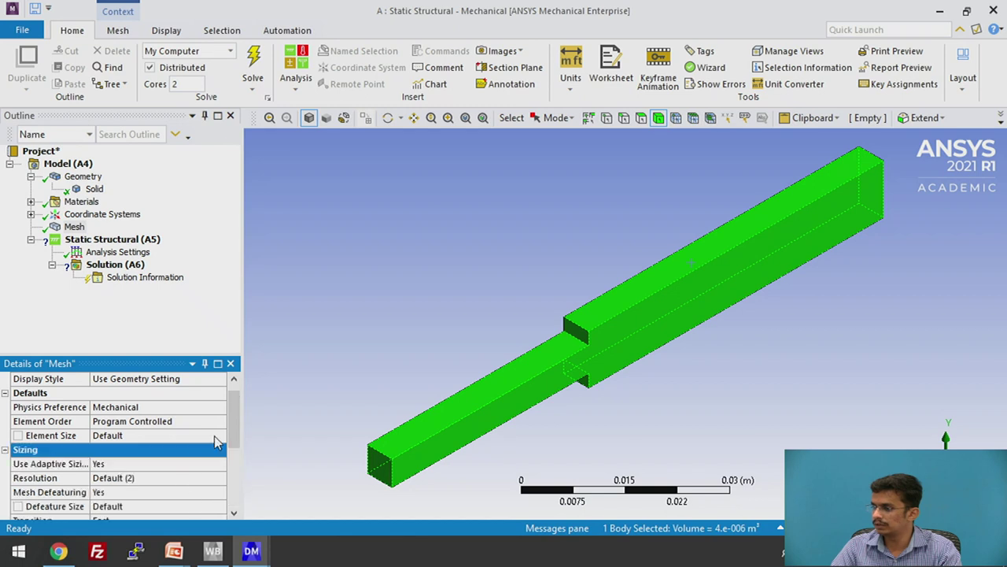
{"action": "scroll", "coordinate": [157, 480], "scroll_direction": "down", "scroll_amount": 3}
{"action": "left_click", "coordinate": [39, 507]}
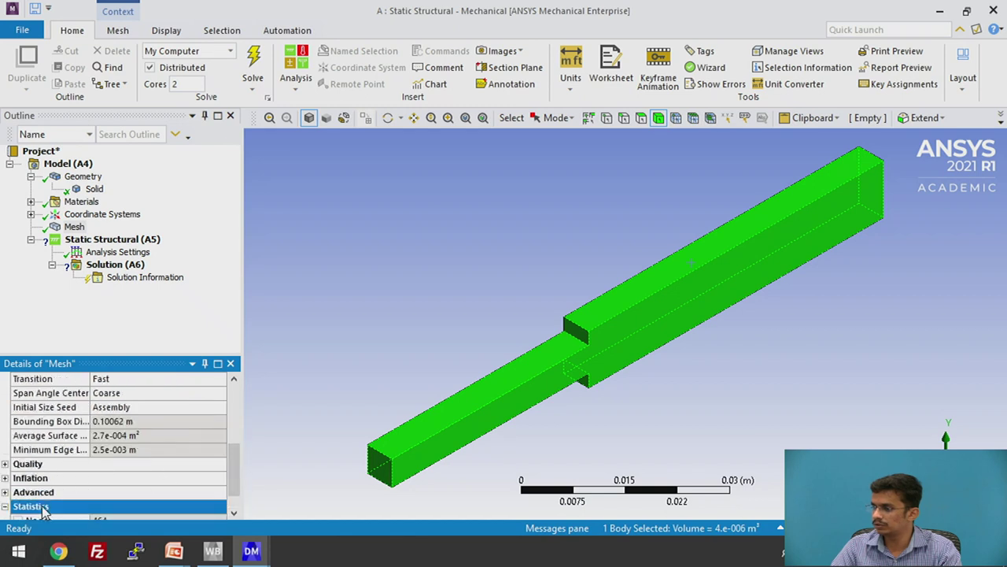
{"action": "scroll", "coordinate": [234, 472], "scroll_direction": "down", "scroll_amount": 2}
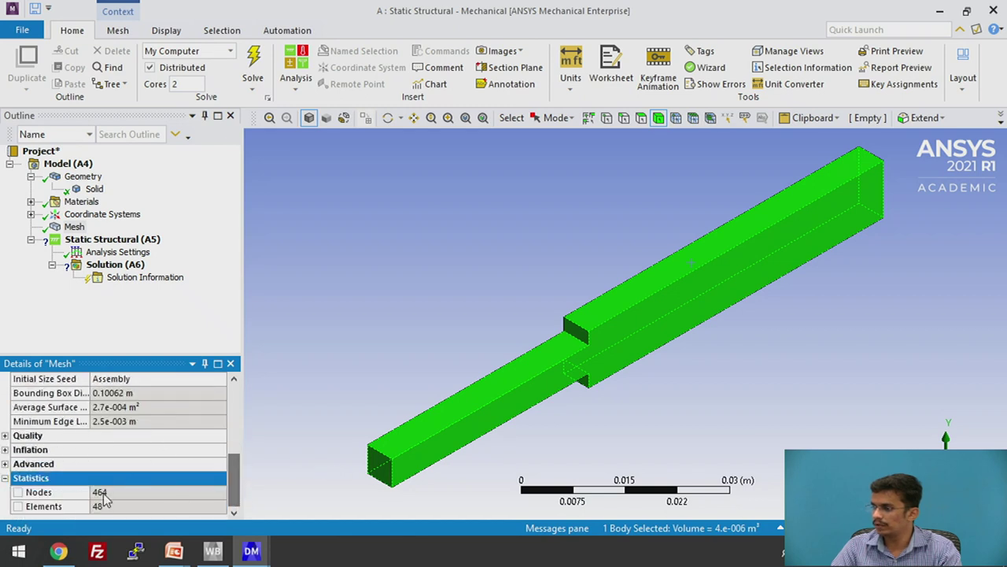
Add a fixed support to the static structural analysis on the end face of the bar's thicker section
{"action": "left_click", "coordinate": [88, 240]}
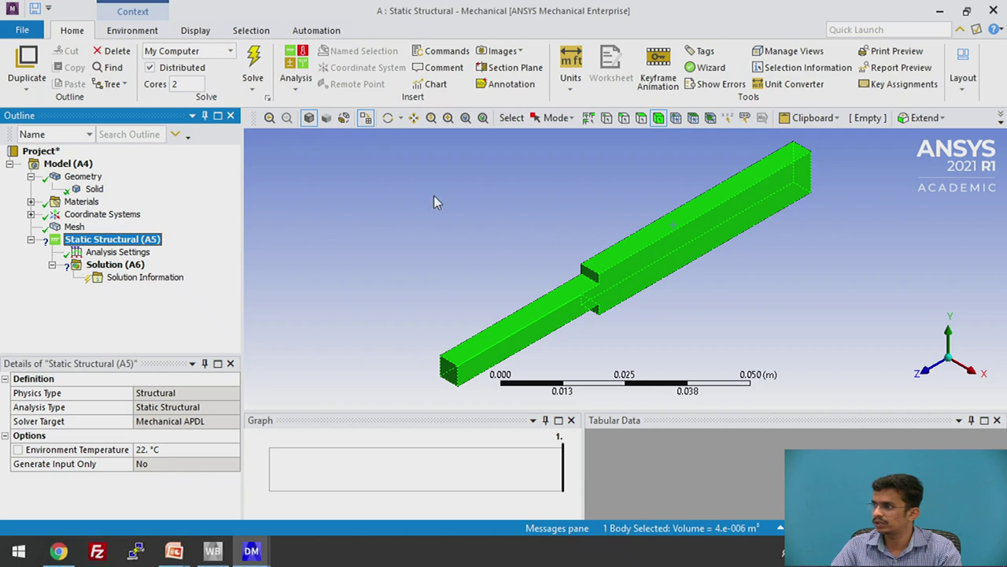
{"action": "middle_click_drag", "start_coordinate": [427, 241], "coordinate": [835, 284]}
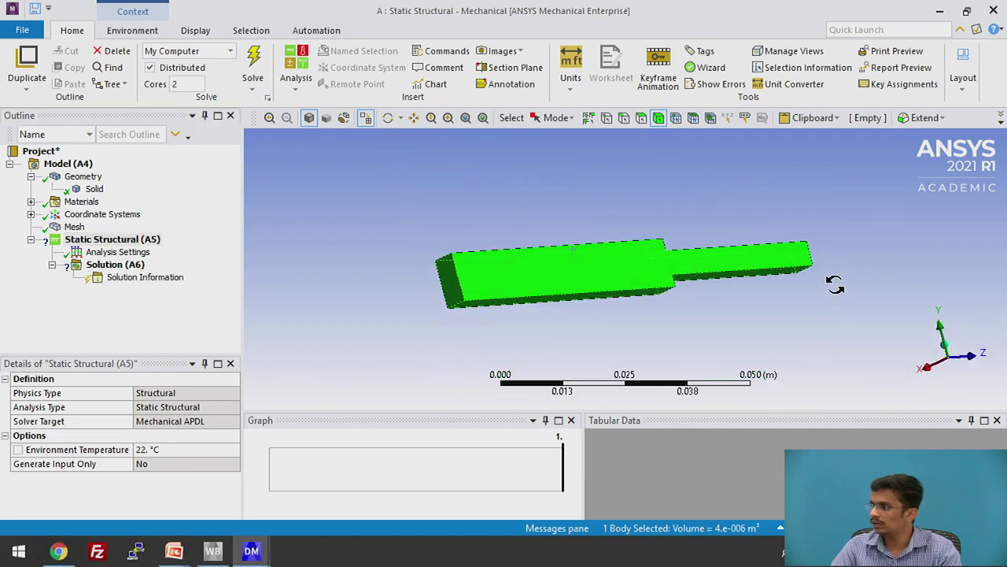
{"action": "left_click", "coordinate": [695, 197]}
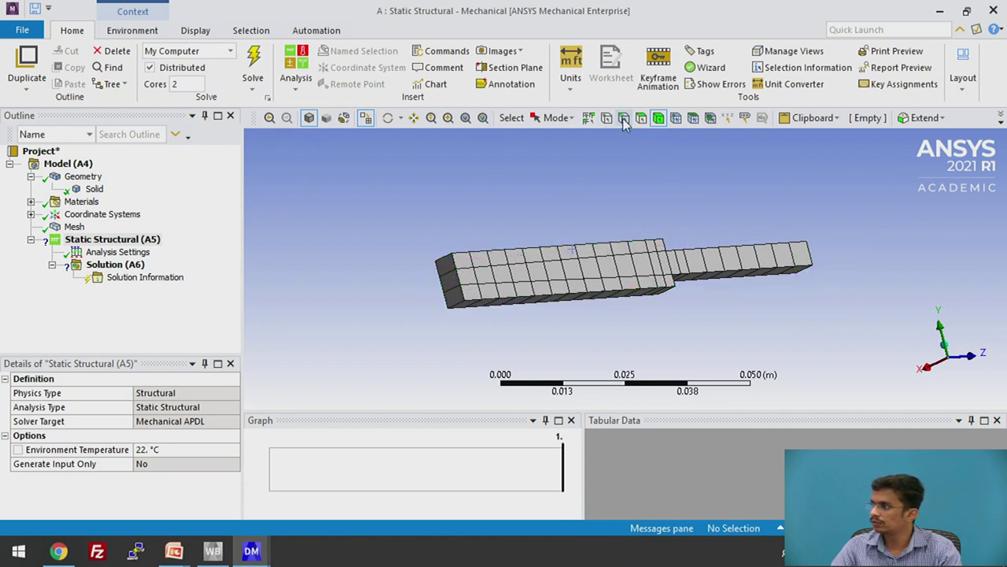
{"action": "left_click", "coordinate": [131, 30]}
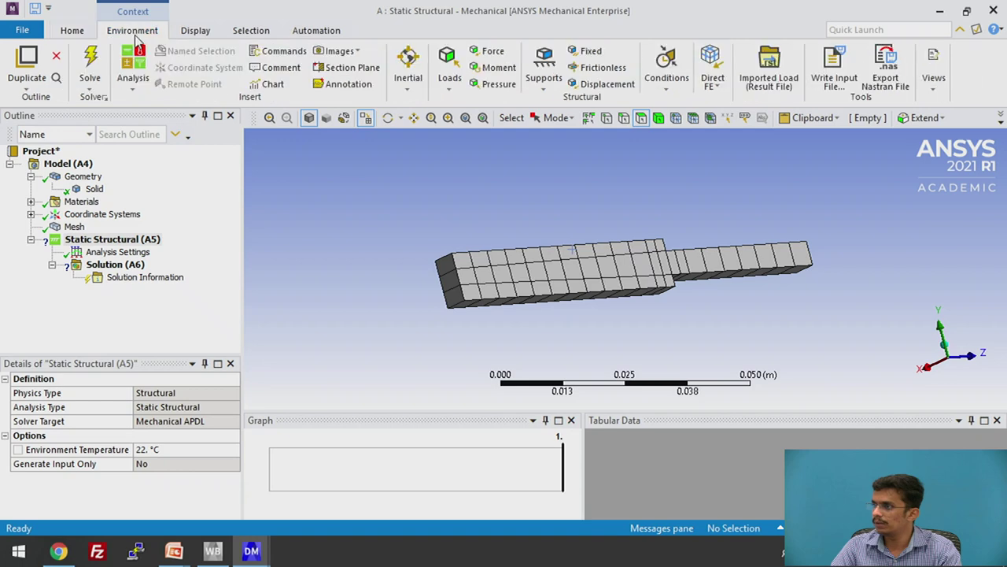
{"action": "left_click", "coordinate": [450, 69]}
{"action": "left_click", "coordinate": [450, 70]}
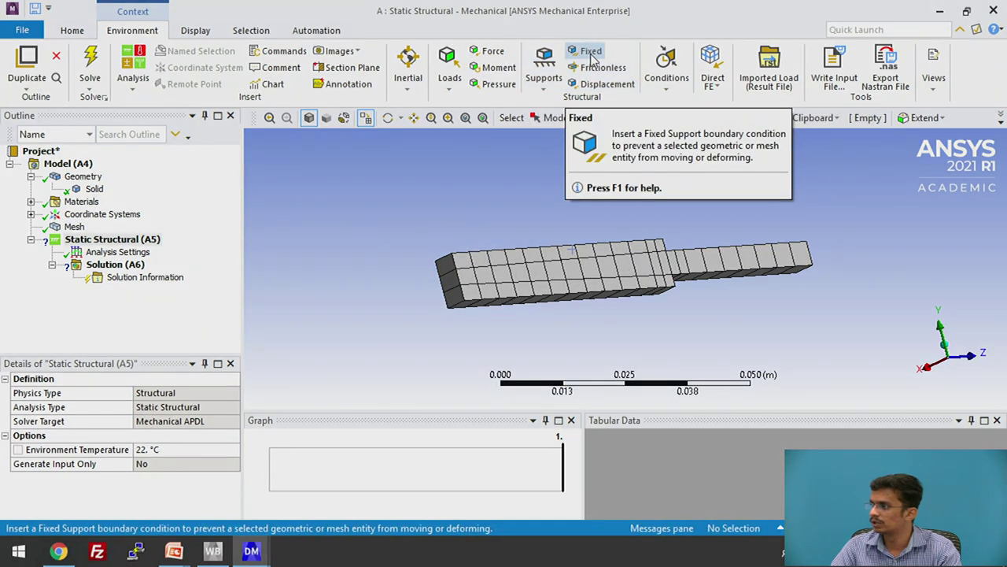
{"action": "left_click", "coordinate": [592, 56]}
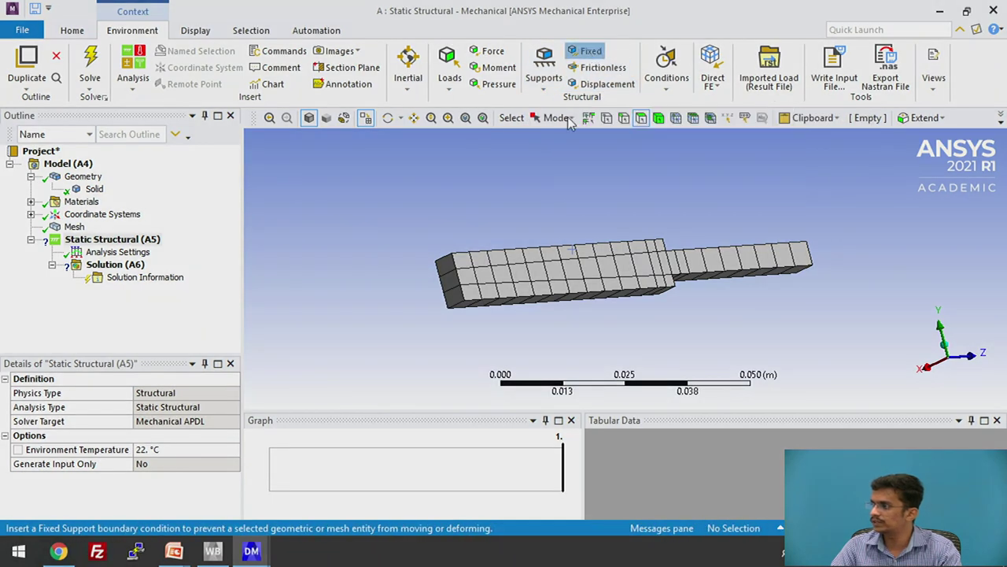
{"action": "left_click", "coordinate": [452, 288]}
{"action": "left_click", "coordinate": [146, 407]}
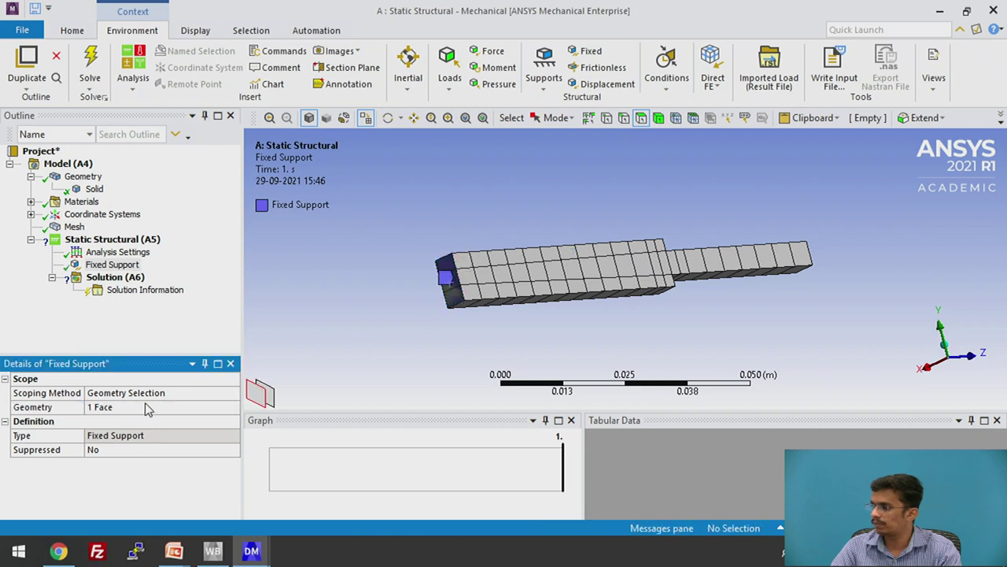
Add a force load scoped to the end face of the bar's thinner section
{"action": "middle_click_drag", "start_coordinate": [432, 331], "coordinate": [337, 338]}
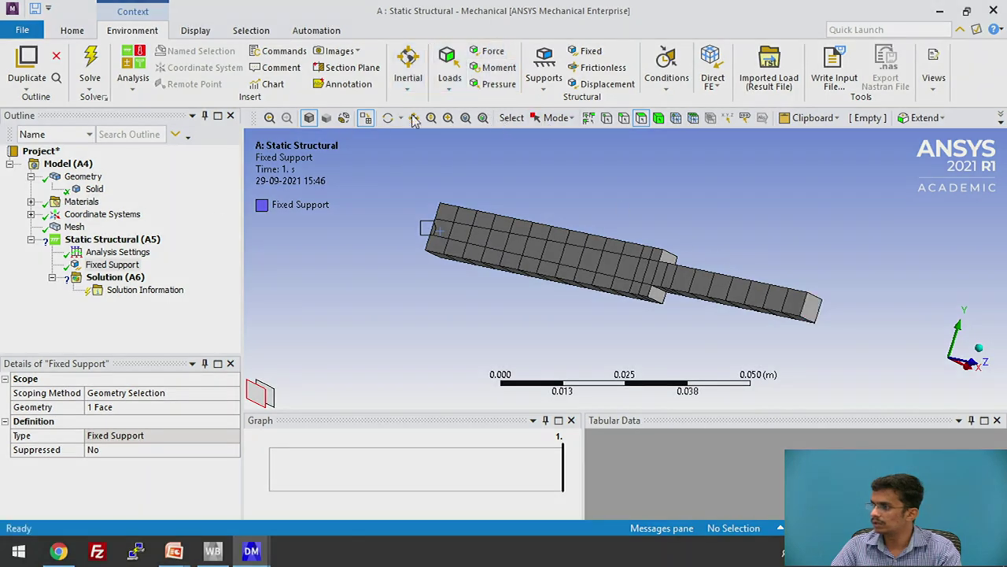
{"action": "left_click", "coordinate": [494, 54]}
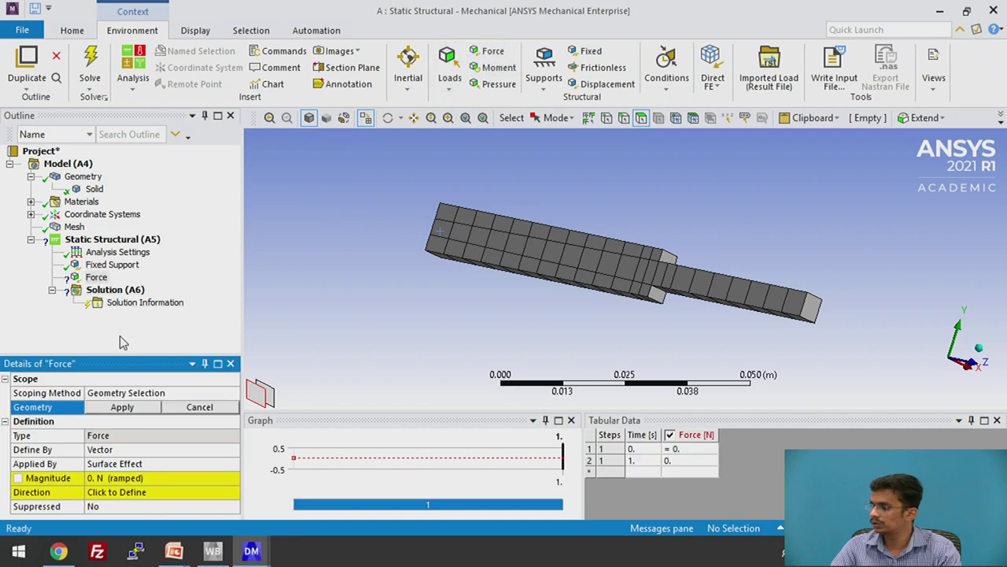
{"action": "left_click", "coordinate": [817, 309]}
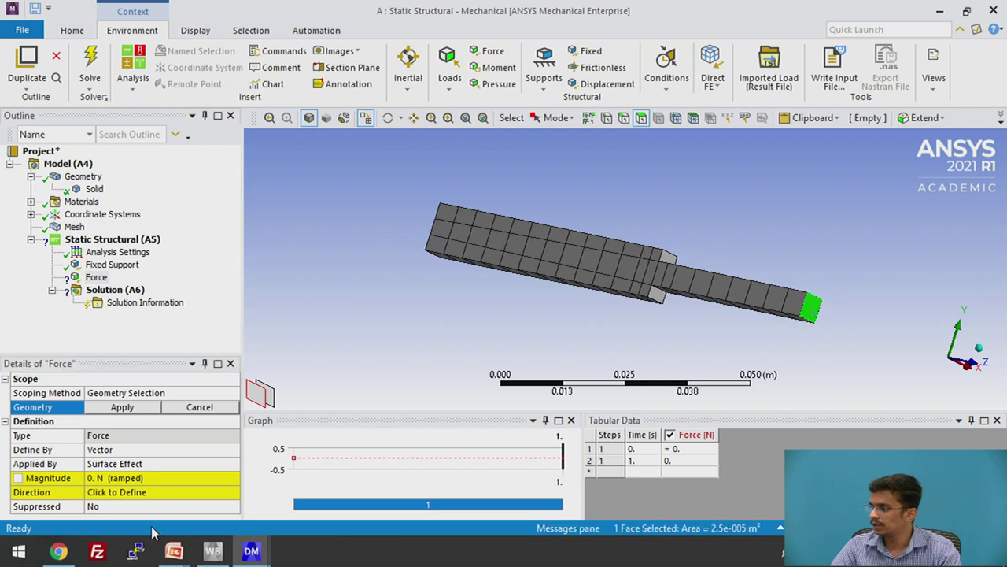
{"action": "left_click", "coordinate": [141, 404]}
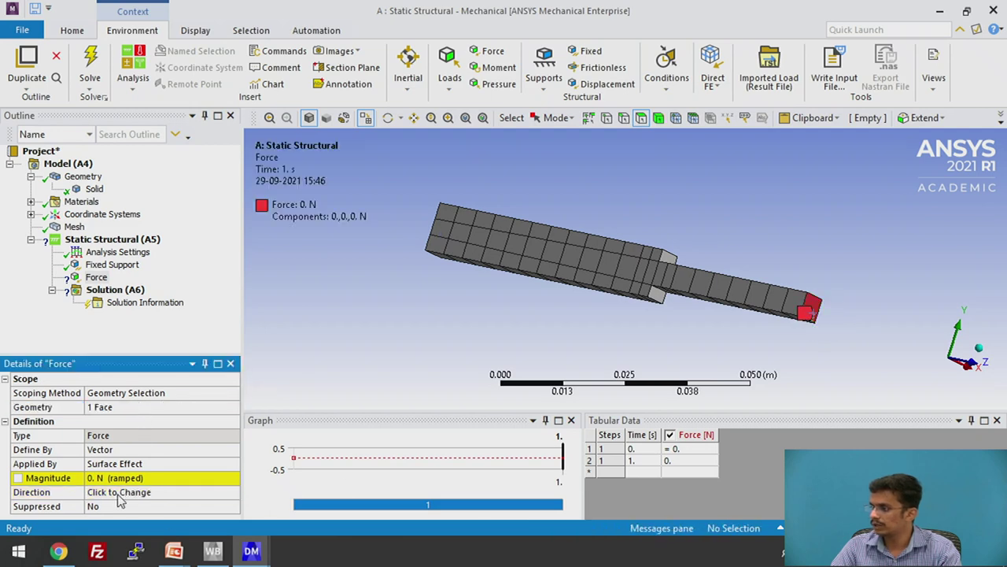
Define the force by components and set its Z component to 100 N
{"action": "left_click", "coordinate": [139, 452]}
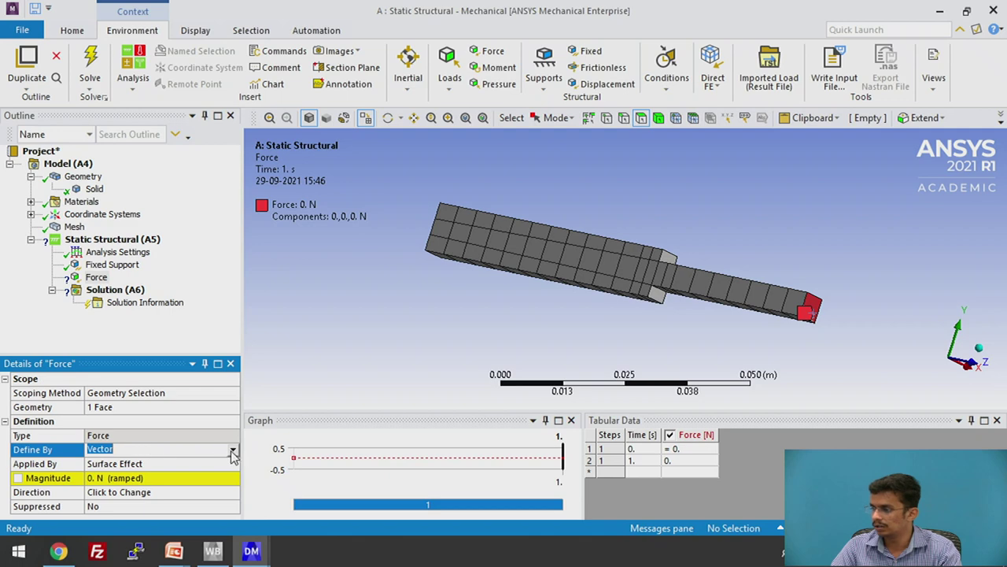
{"action": "left_click", "coordinate": [233, 453]}
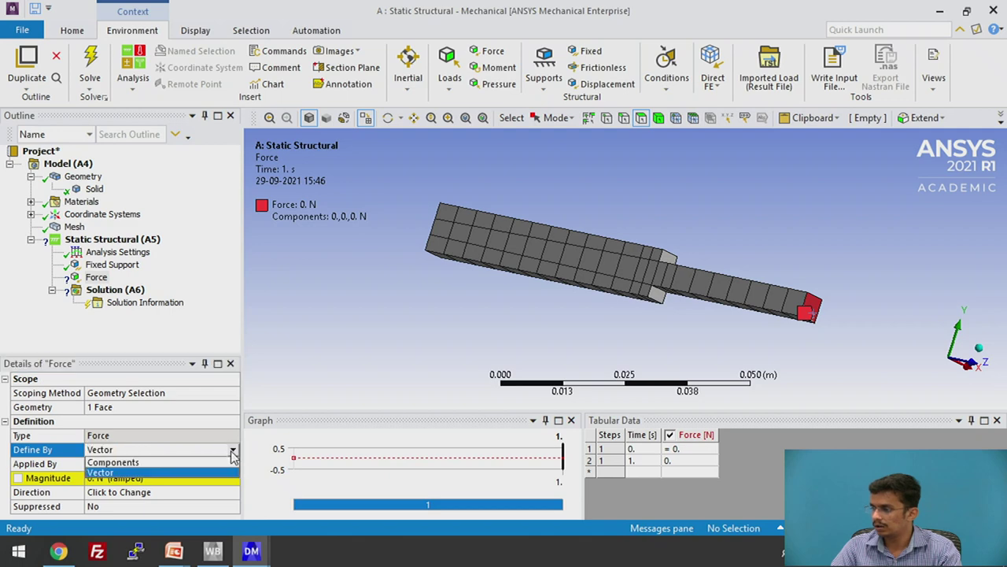
{"action": "left_click", "coordinate": [112, 463]}
{"action": "scroll", "coordinate": [135, 466], "scroll_direction": "down", "scroll_amount": 1}
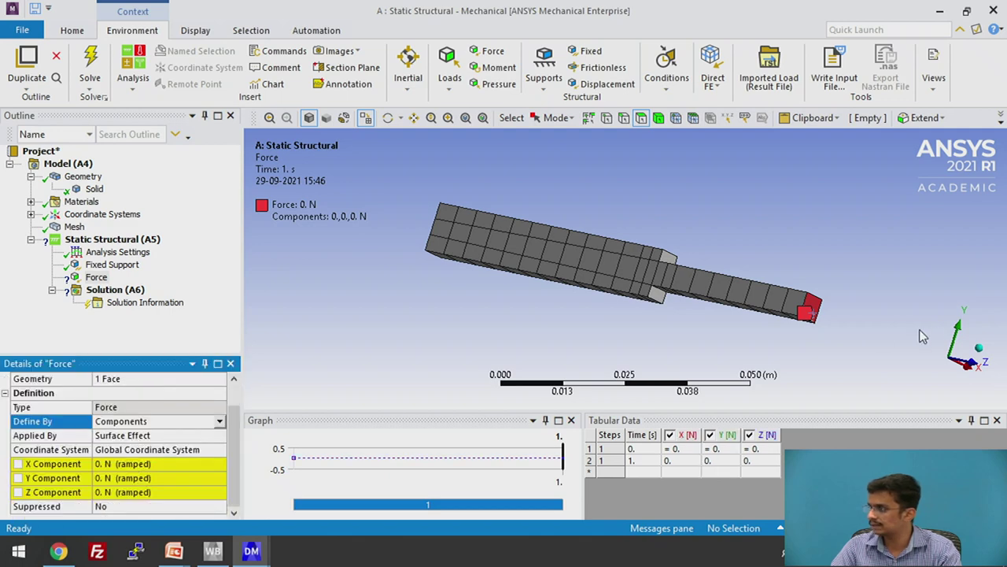
{"action": "middle_click_drag", "start_coordinate": [845, 266], "coordinate": [865, 283]}
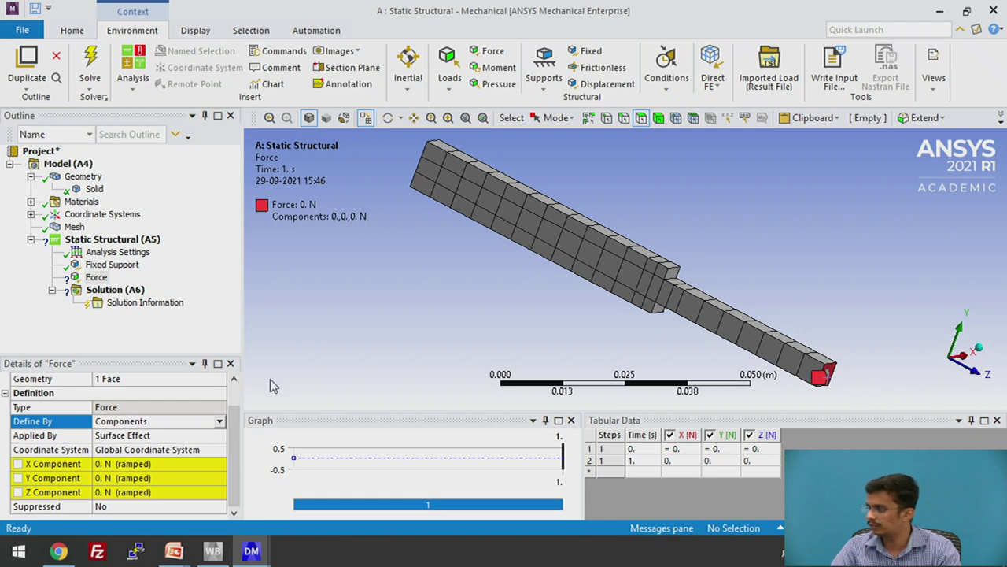
{"action": "left_click", "coordinate": [104, 492]}
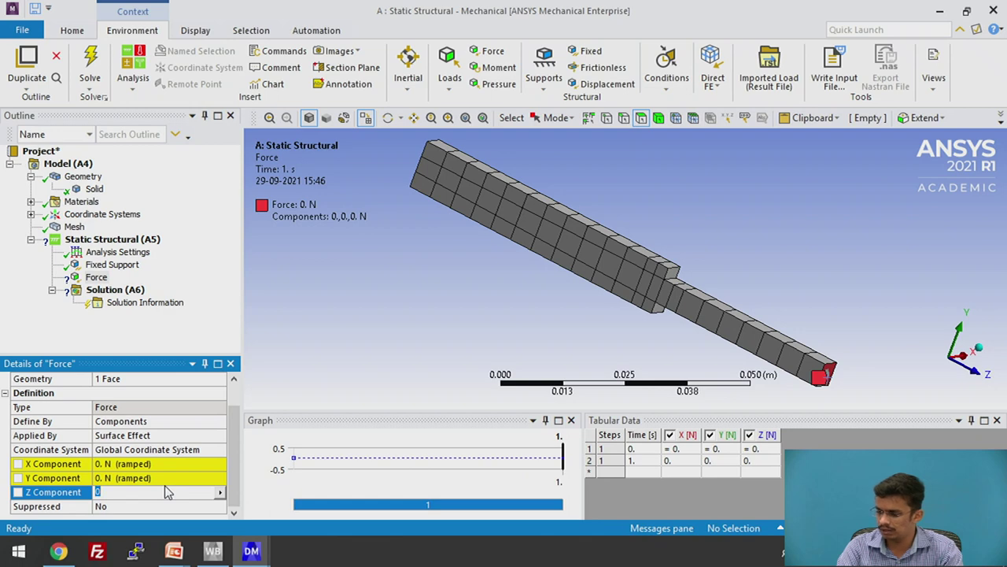
{"action": "type", "text": "100"}
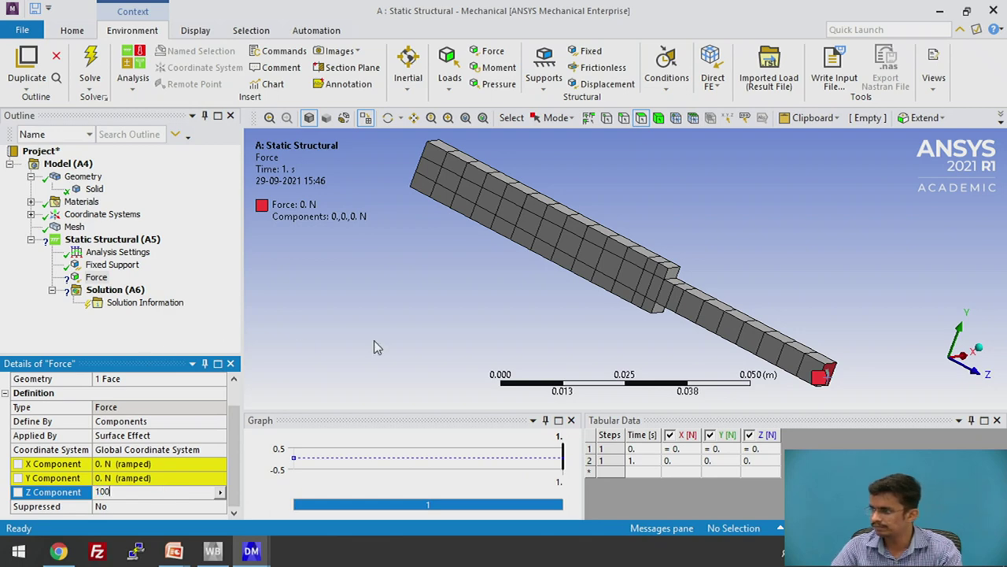
{"action": "left_click", "coordinate": [445, 343]}
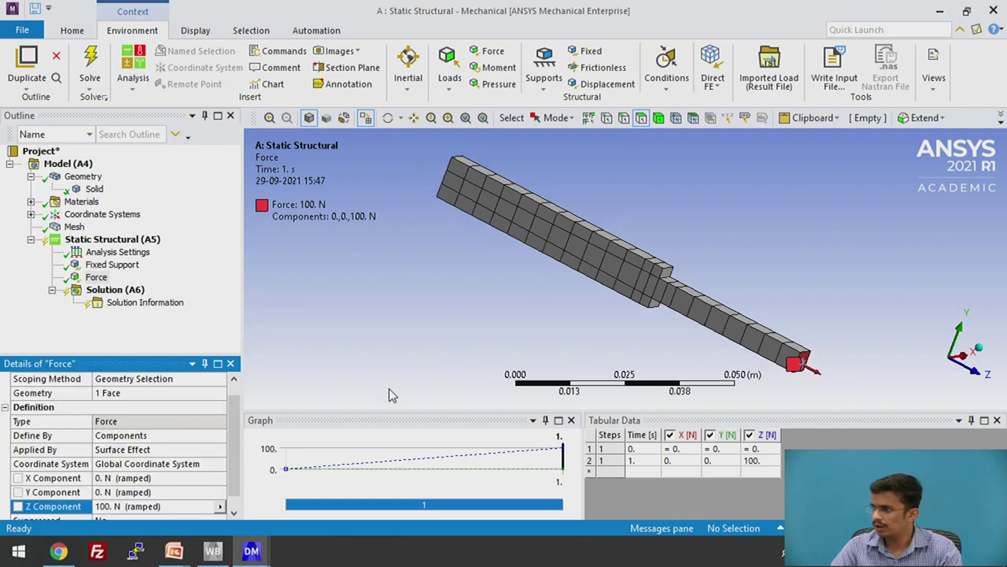
Add Total Deformation and Equivalent (von-Mises) elastic strain results to the solution
{"action": "left_click", "coordinate": [114, 291]}
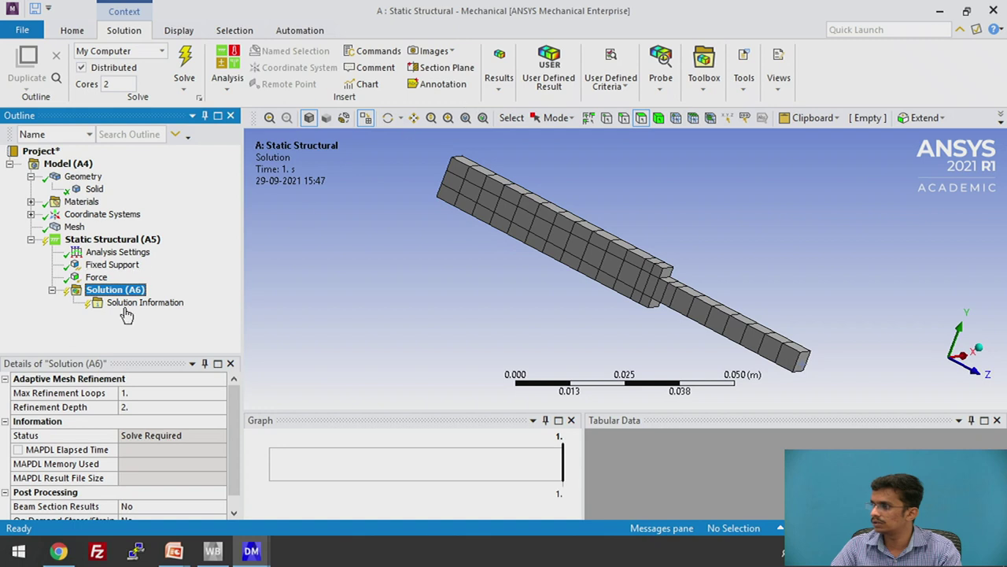
{"action": "left_click", "coordinate": [498, 88]}
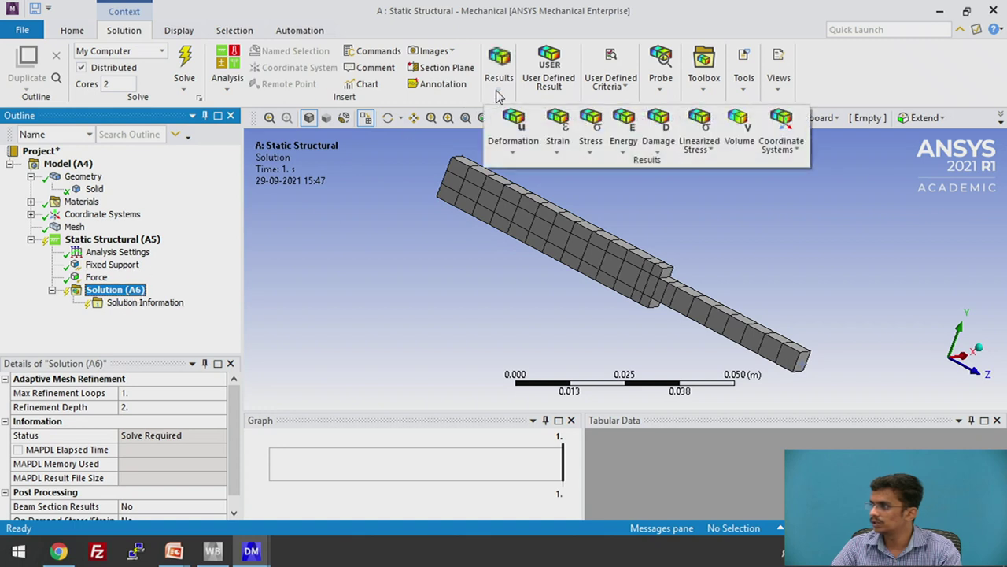
{"action": "left_click", "coordinate": [515, 155]}
{"action": "left_click", "coordinate": [523, 165]}
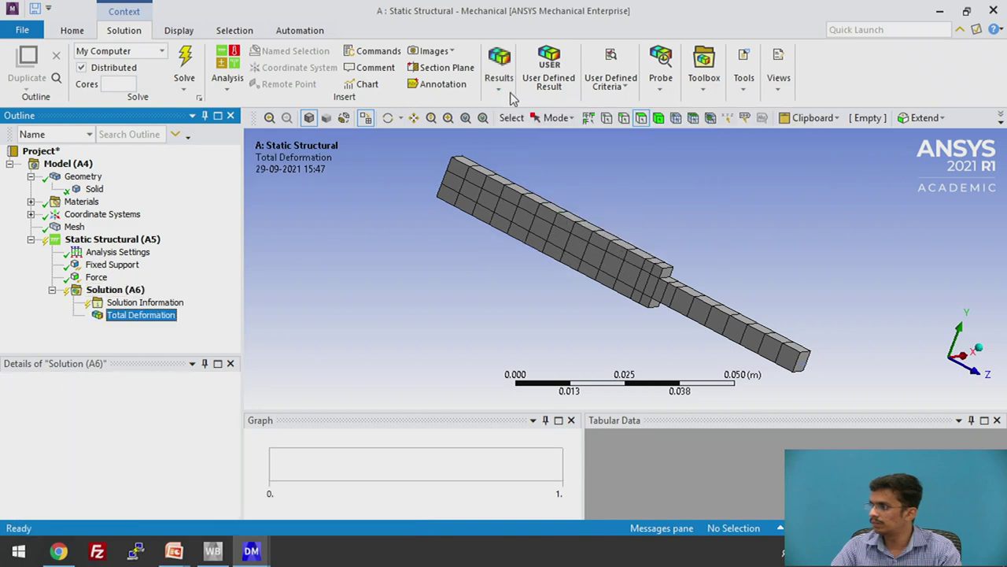
{"action": "left_click", "coordinate": [499, 63]}
{"action": "left_click", "coordinate": [558, 145]}
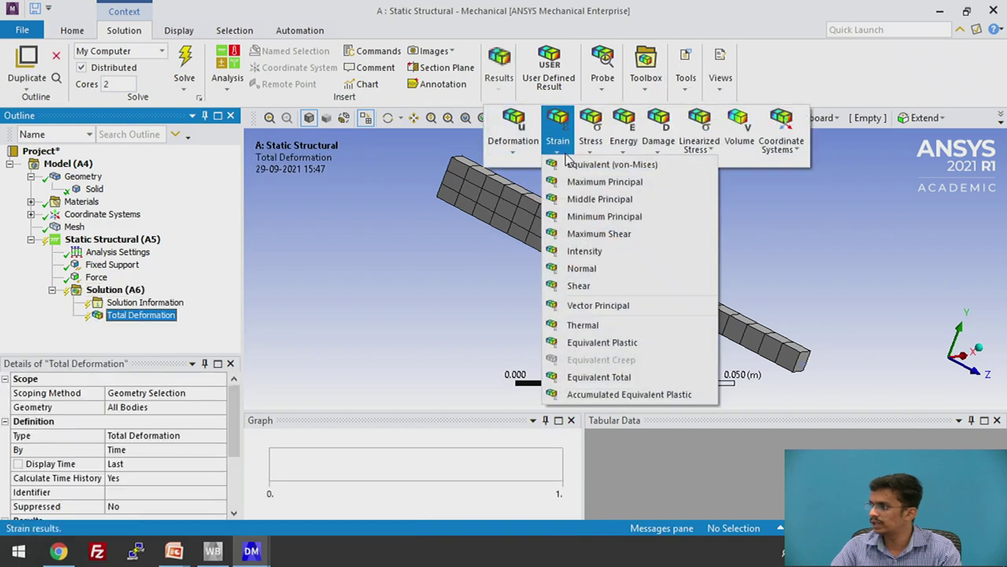
{"action": "left_click", "coordinate": [555, 162]}
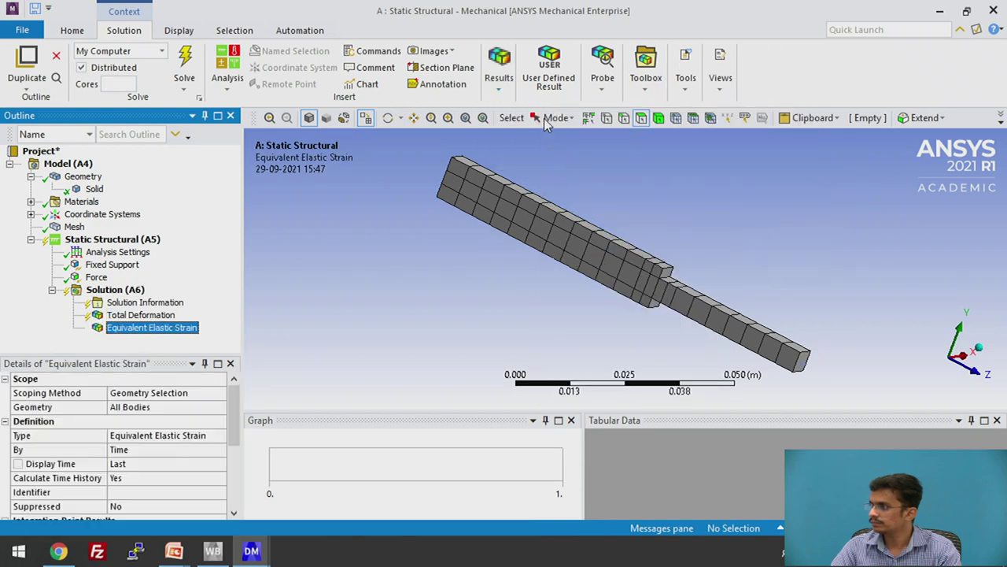
Add an Equivalent (von-Mises) stress result to the solution and solve the static structural analysis
{"action": "left_click", "coordinate": [499, 70]}
{"action": "left_click", "coordinate": [590, 133]}
{"action": "left_click", "coordinate": [614, 165]}
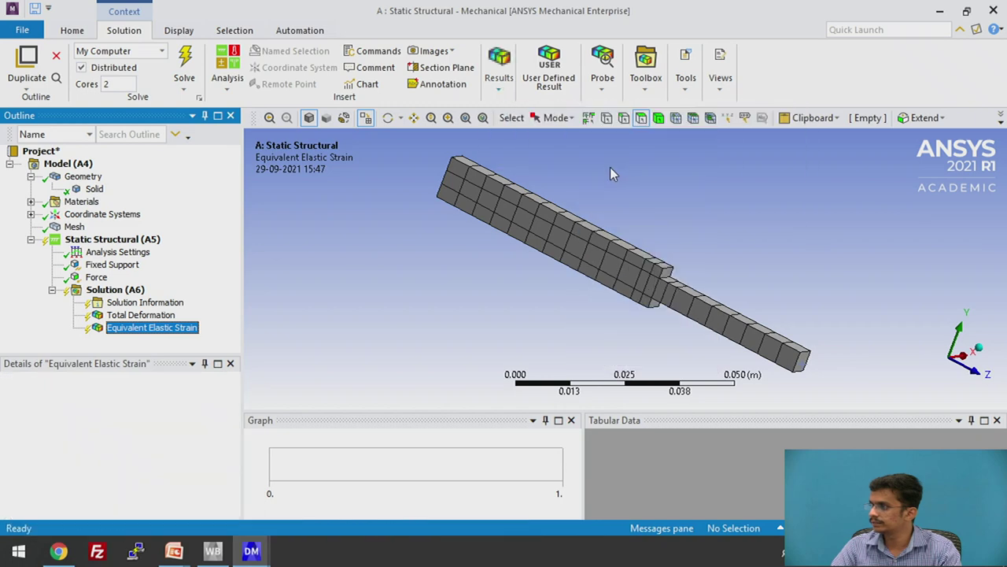
{"action": "left_click", "coordinate": [186, 60]}
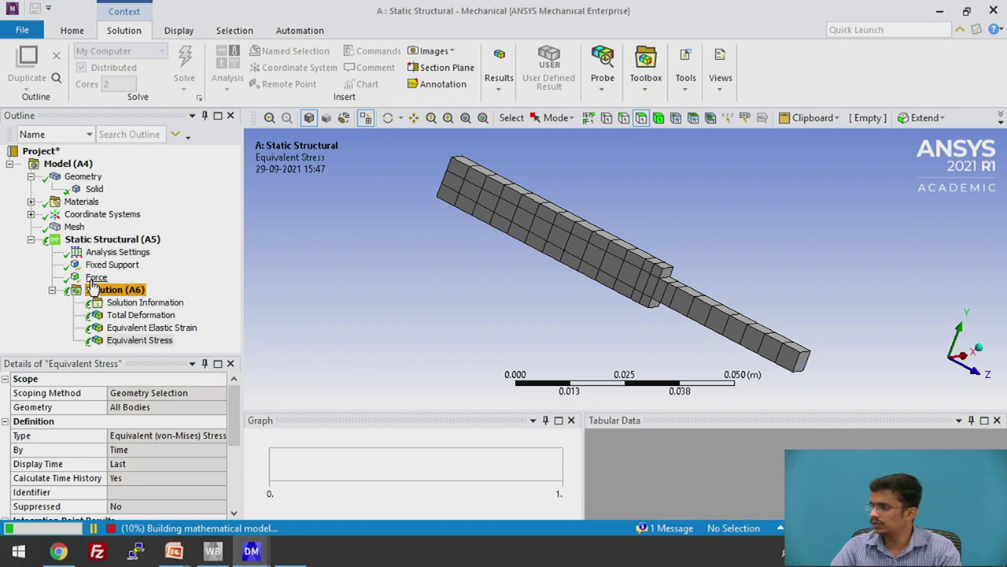
Set the mesh element size to 5 m and update the mesh
{"action": "left_click", "coordinate": [74, 227]}
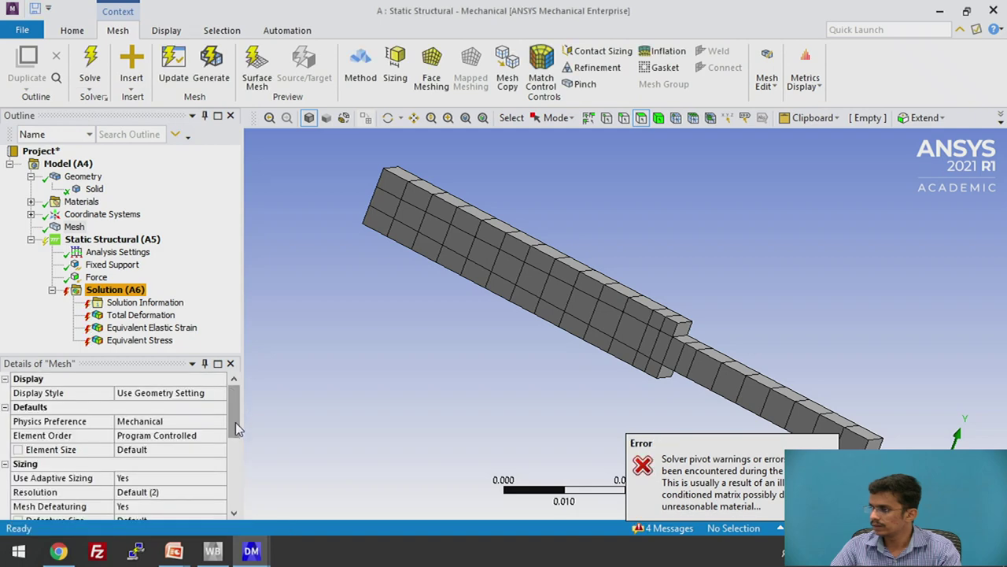
{"action": "left_click_drag", "start_coordinate": [236, 411], "coordinate": [234, 551]}
{"action": "scroll", "coordinate": [201, 472], "scroll_direction": "up", "scroll_amount": 2}
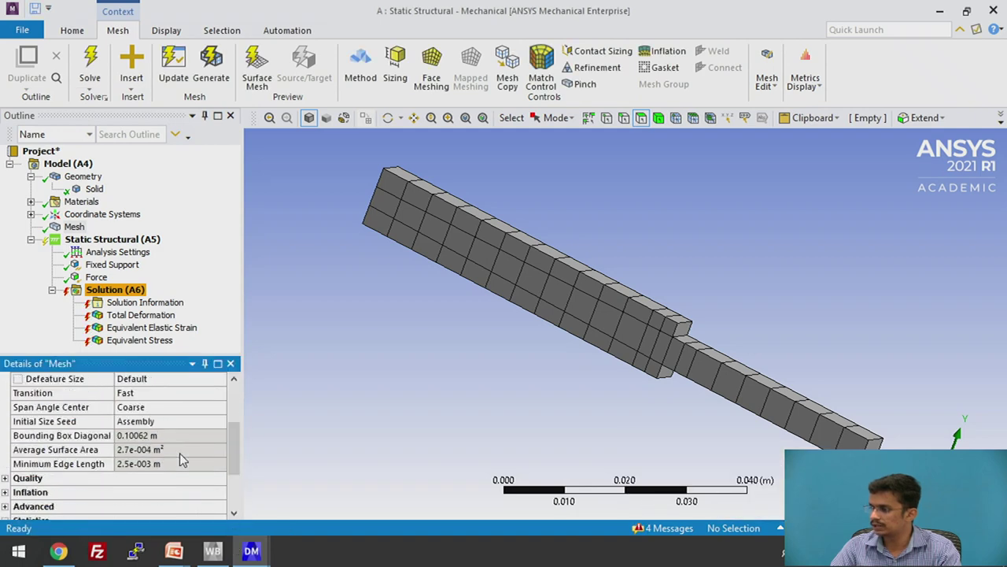
{"action": "left_click", "coordinate": [79, 227]}
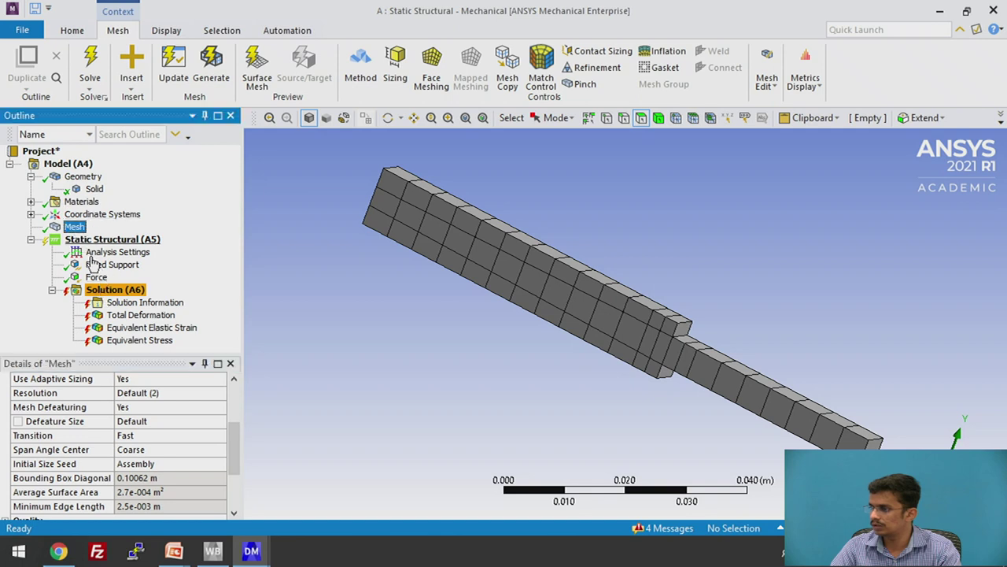
{"action": "scroll", "coordinate": [139, 463], "scroll_direction": "up", "scroll_amount": 2}
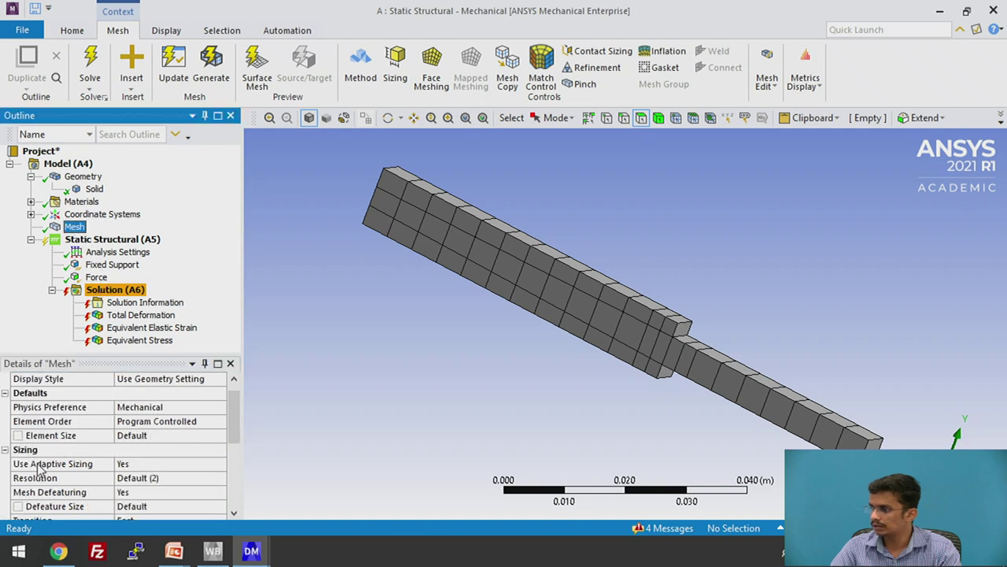
{"action": "scroll", "coordinate": [39, 466], "scroll_direction": "down", "scroll_amount": 1}
{"action": "scroll", "coordinate": [71, 401], "scroll_direction": "up", "scroll_amount": 1}
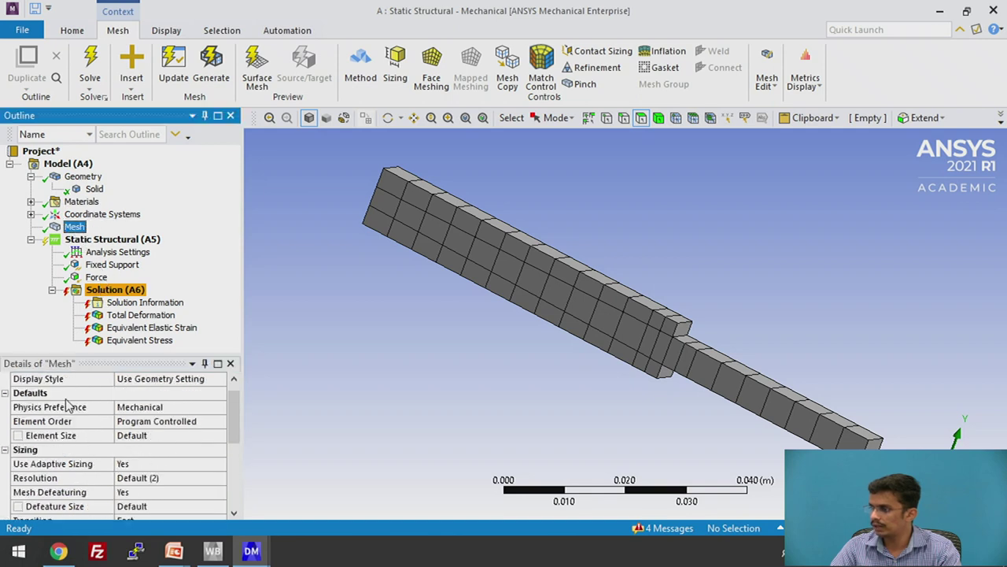
{"action": "left_click", "coordinate": [138, 440]}
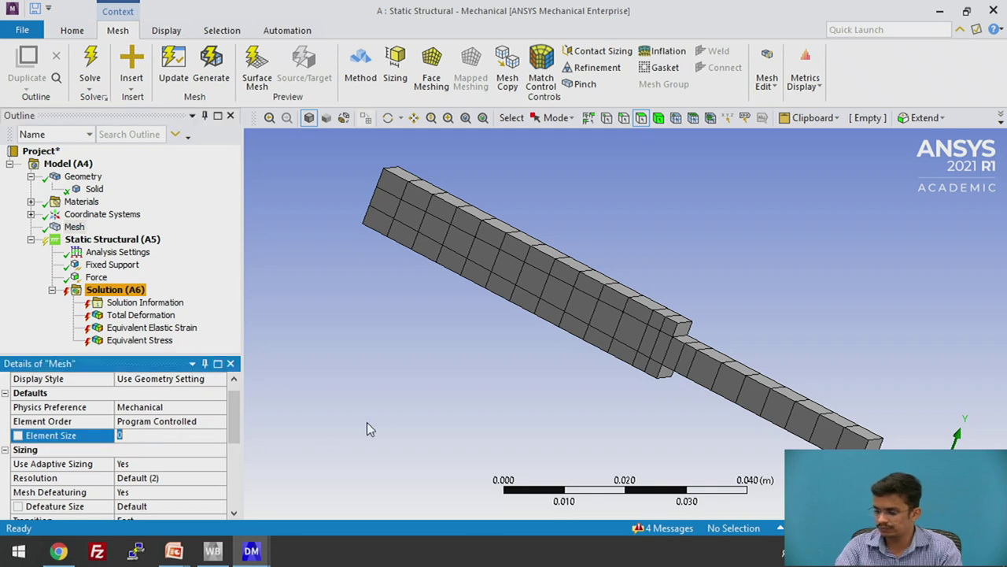
{"action": "type", "text": "5"}
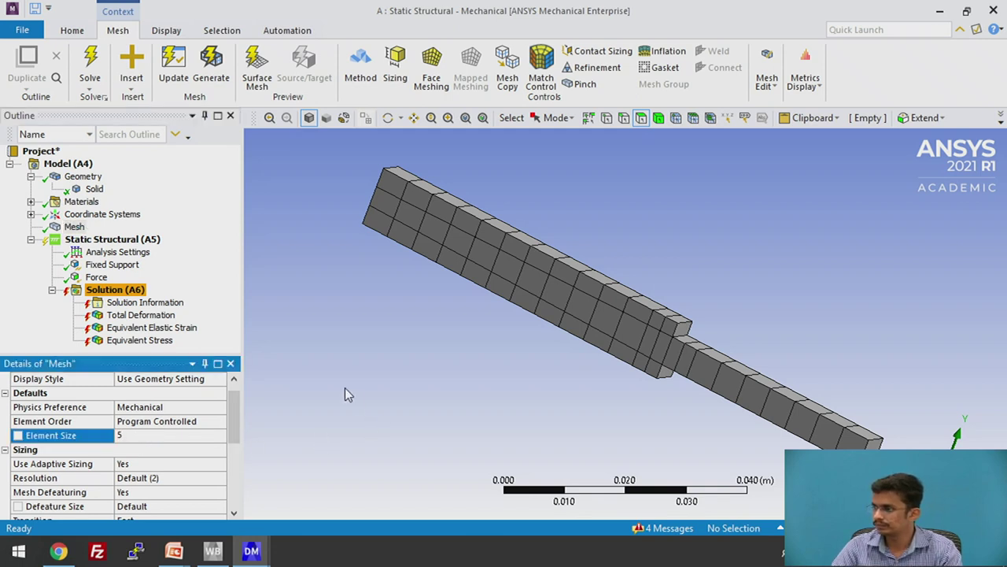
{"action": "key", "text": "Return"}
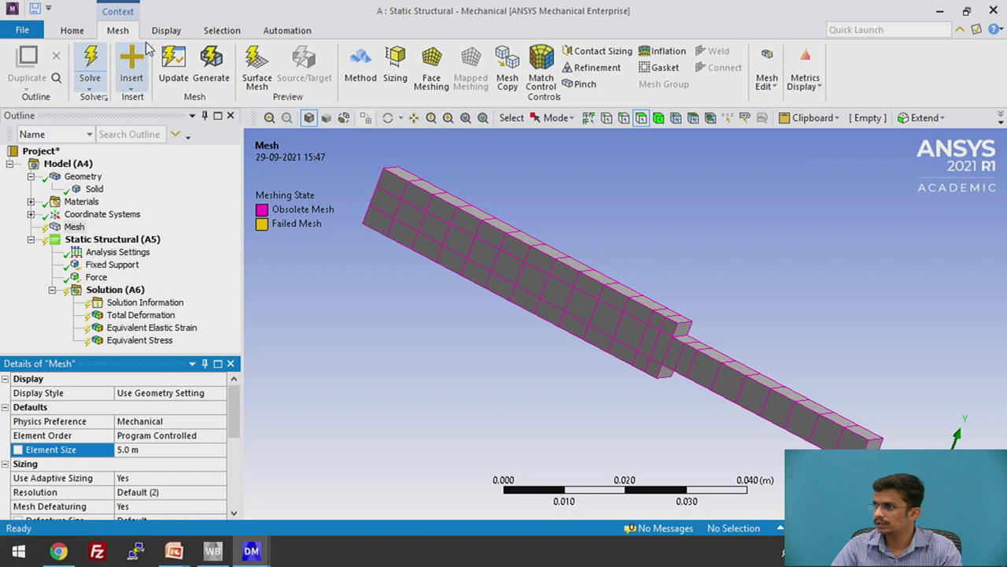
{"action": "left_click", "coordinate": [176, 73]}
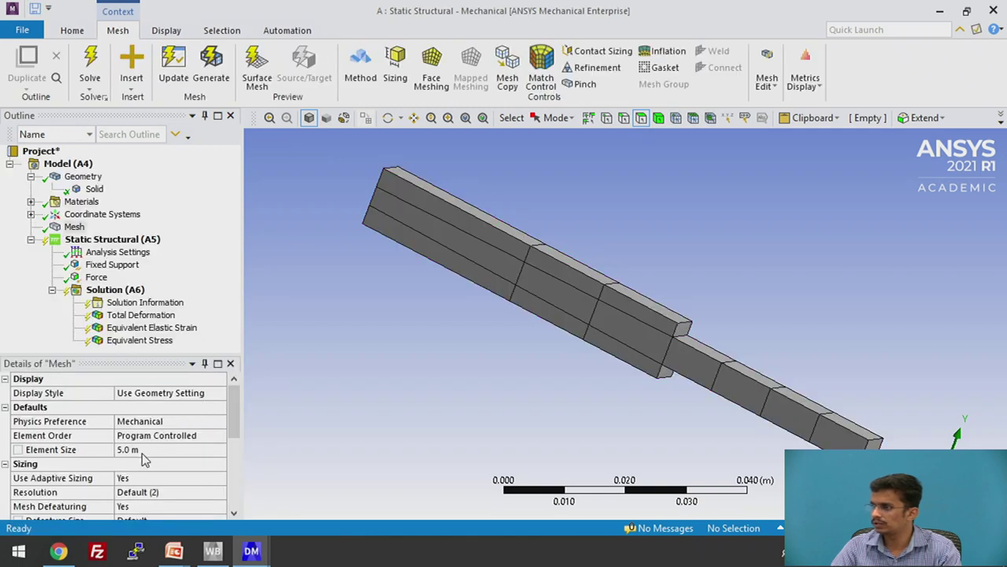
Switch the unit system to a metric one with lengths in millimetres
{"action": "left_click", "coordinate": [81, 34]}
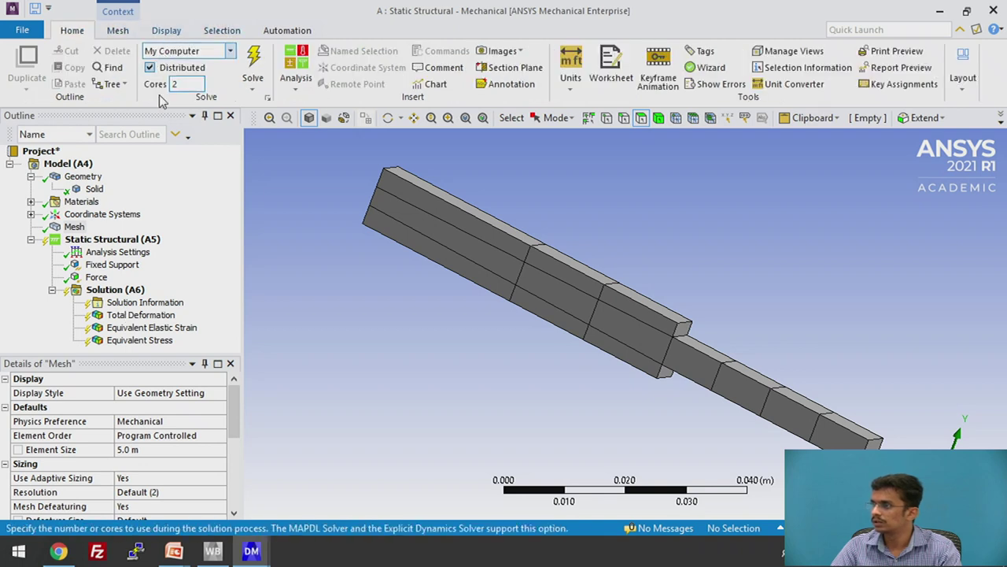
{"action": "left_click", "coordinate": [571, 71]}
{"action": "left_click", "coordinate": [618, 153]}
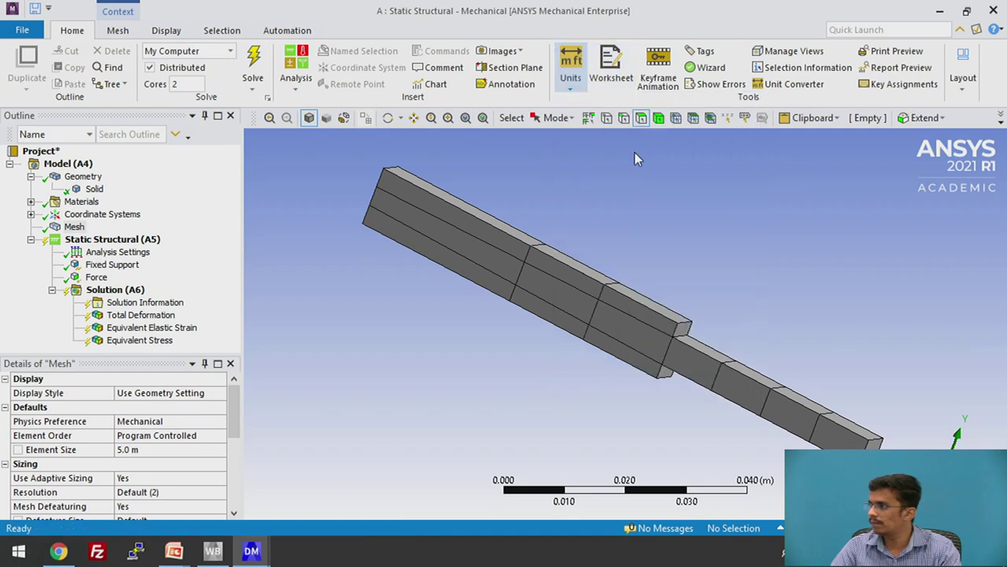
Set the mesh element size to 10 mm and update the bar's mesh
{"action": "left_click", "coordinate": [168, 449]}
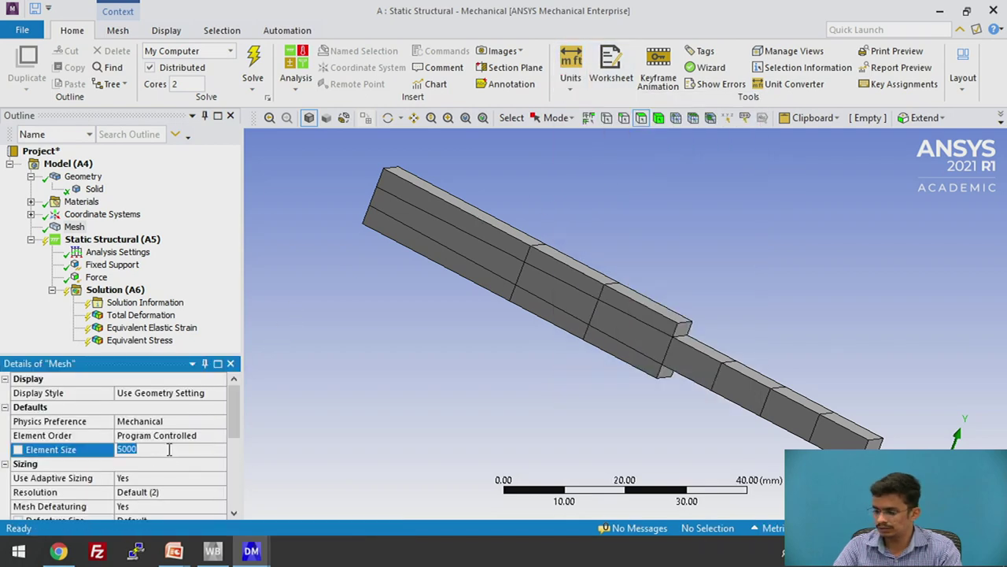
{"action": "key", "text": "BackSpace"}
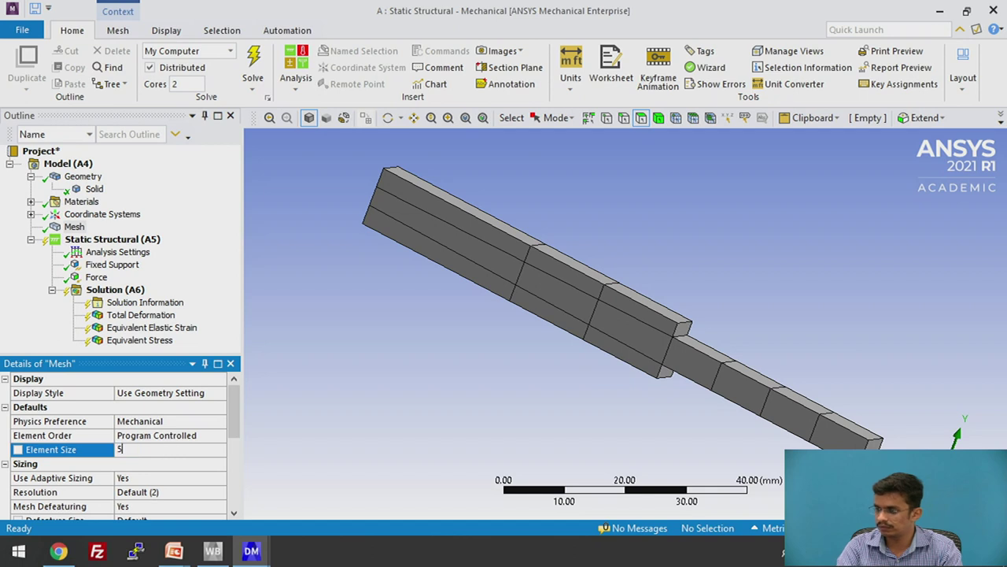
{"action": "type", "text": "10"}
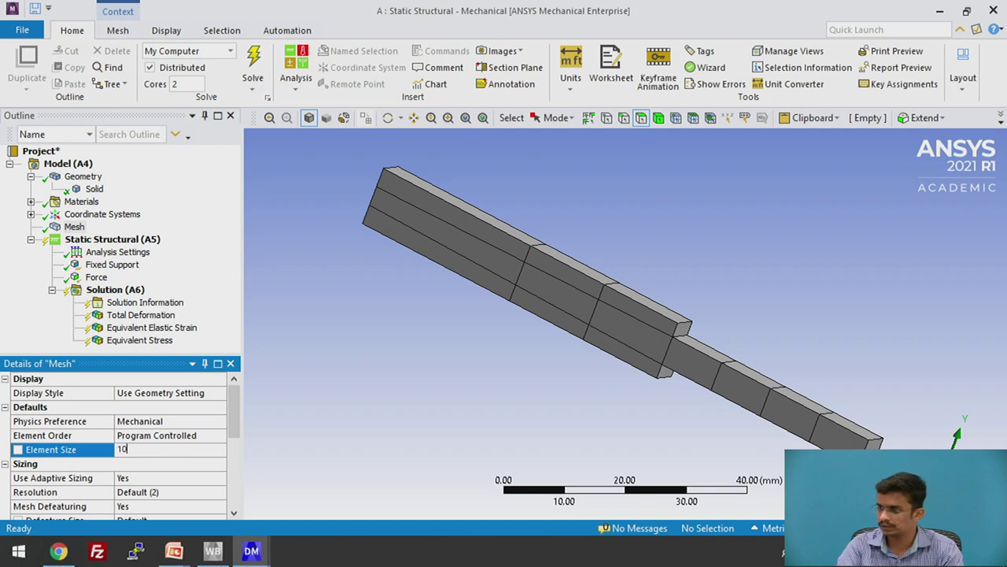
{"action": "left_click", "coordinate": [117, 30]}
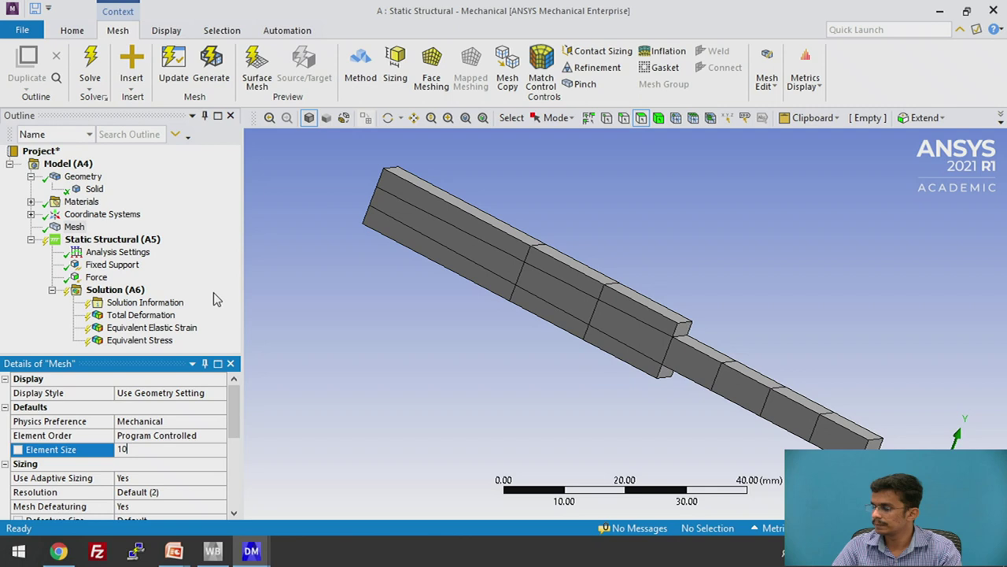
{"action": "left_click", "coordinate": [341, 301]}
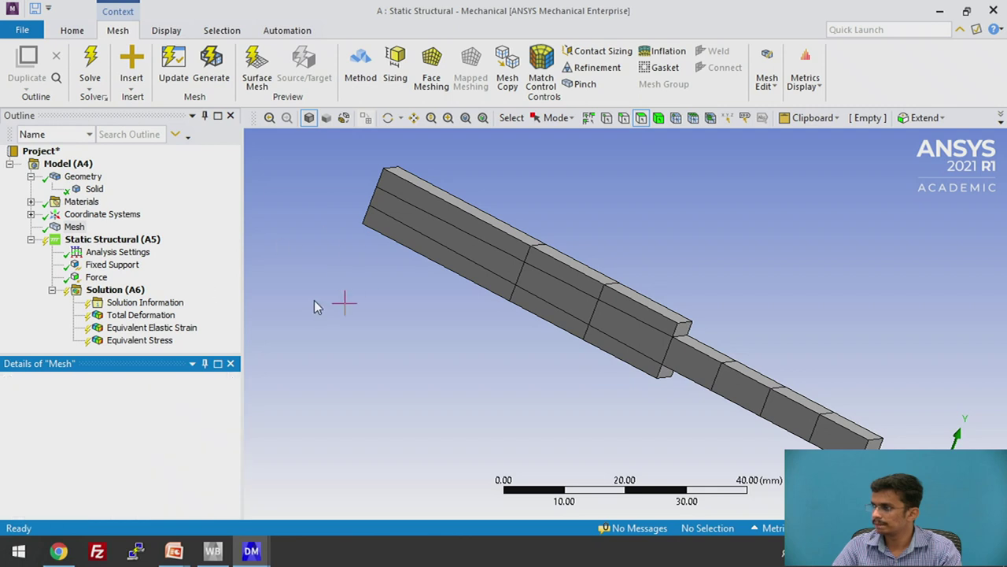
{"action": "left_click", "coordinate": [263, 331]}
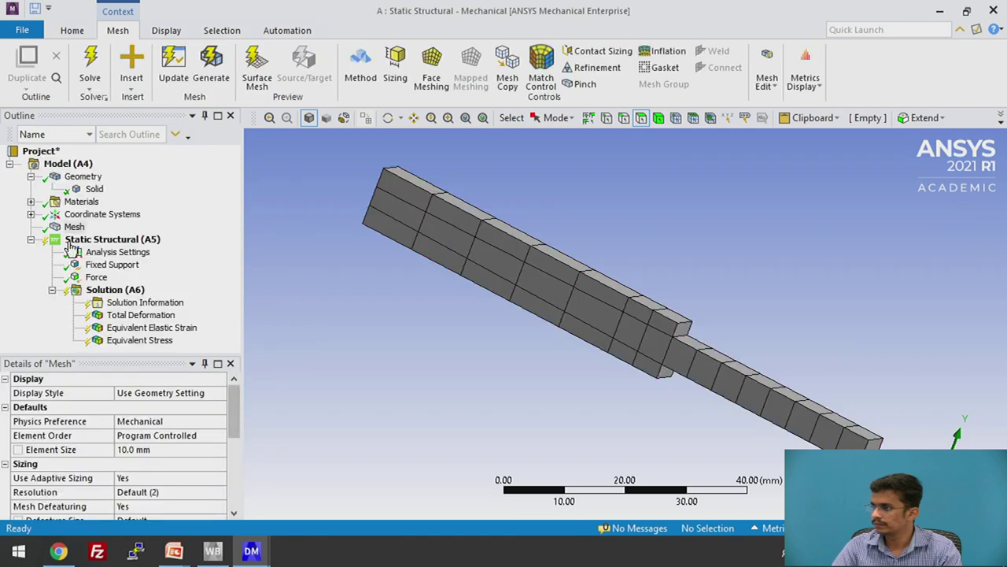
Try to solve the static structural analysis with the 10 mm mesh, and set the mesh element size to 2 mm
{"action": "left_click", "coordinate": [90, 66]}
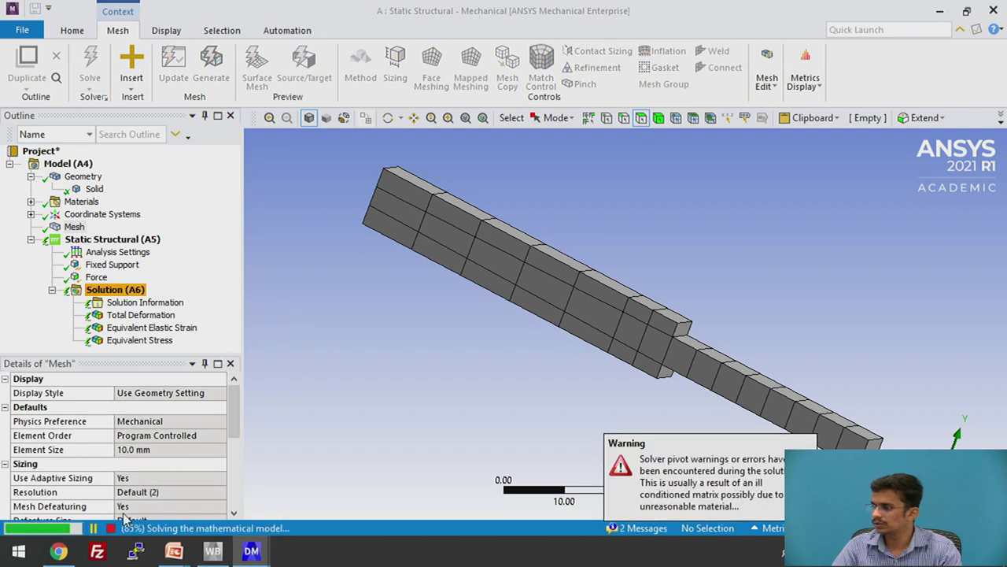
{"action": "left_click", "coordinate": [155, 449]}
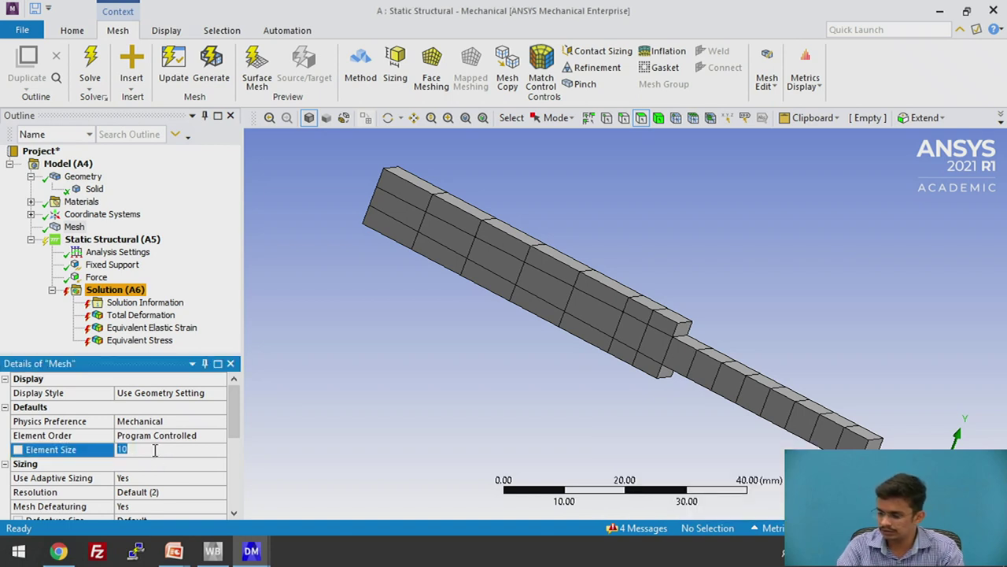
{"action": "type", "text": "2"}
{"action": "left_click", "coordinate": [288, 382]}
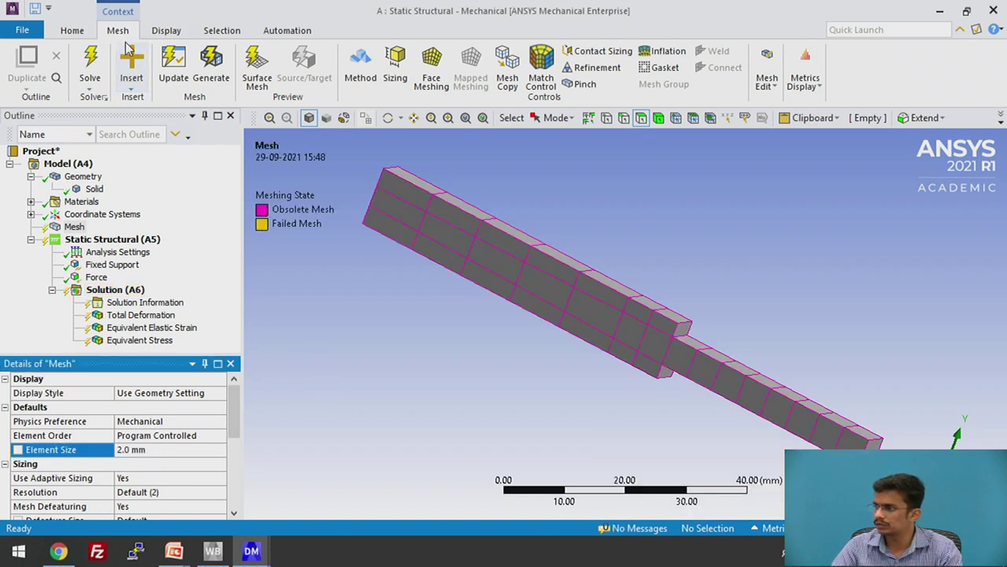
Set the mesh element size to 1 mm and update the bar's mesh
{"action": "left_click", "coordinate": [155, 449]}
{"action": "type", "text": "1"}
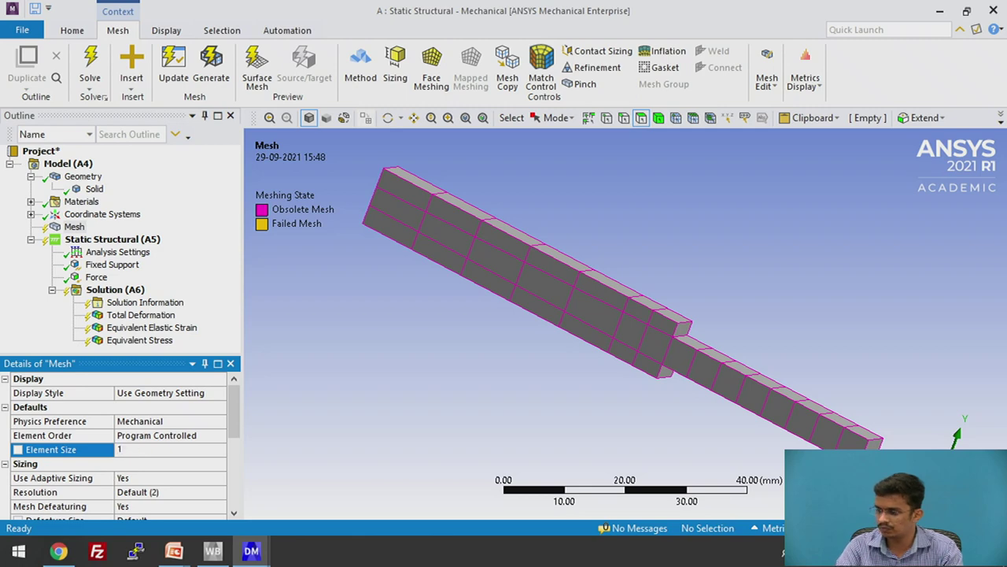
{"action": "left_click", "coordinate": [295, 364]}
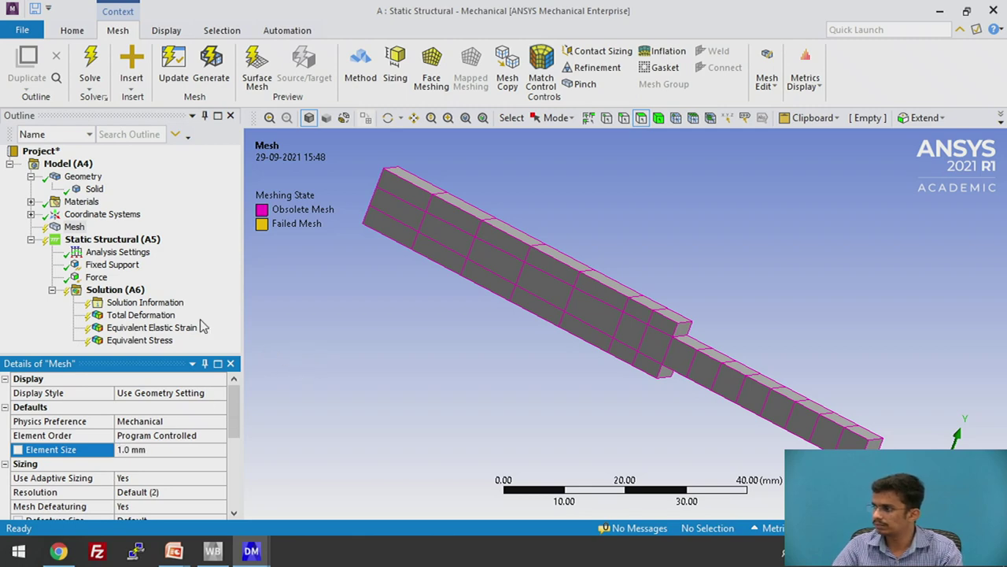
{"action": "left_click", "coordinate": [173, 62]}
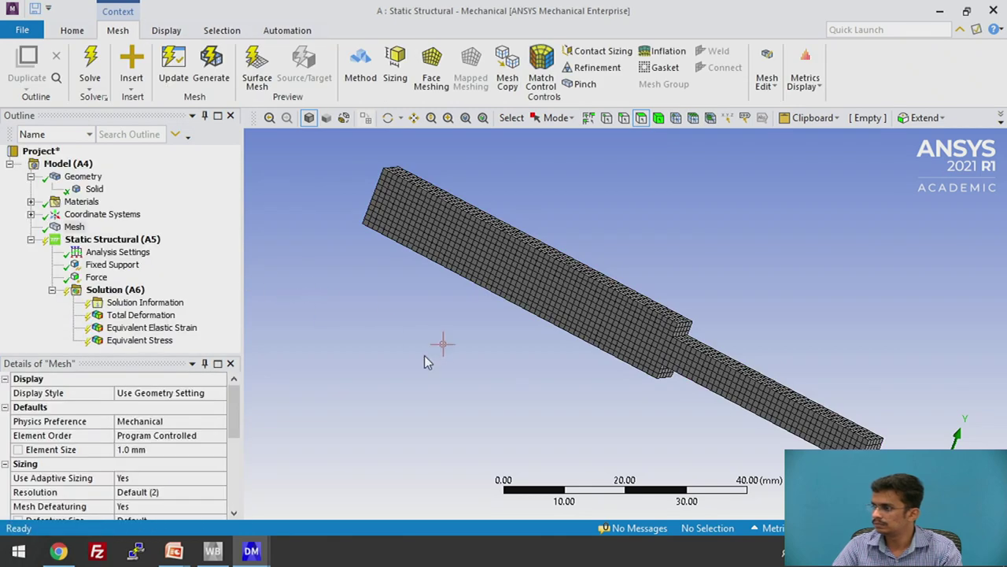
{"action": "scroll", "coordinate": [424, 362], "scroll_direction": "down", "scroll_amount": 1}
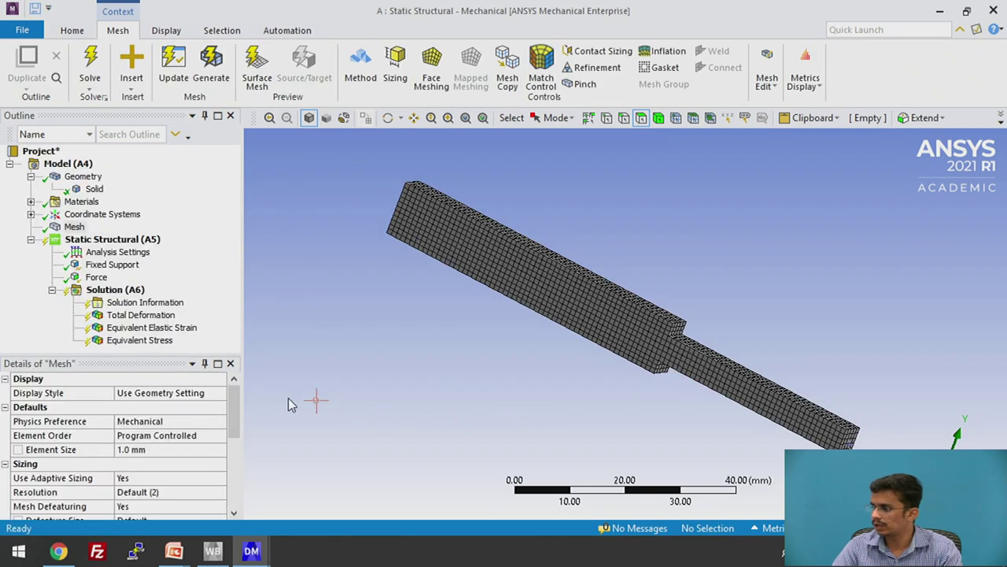
Solve the static structural analysis, allowing ans.distreader.cluster through the firewall on public networks
{"action": "left_click", "coordinate": [89, 57]}
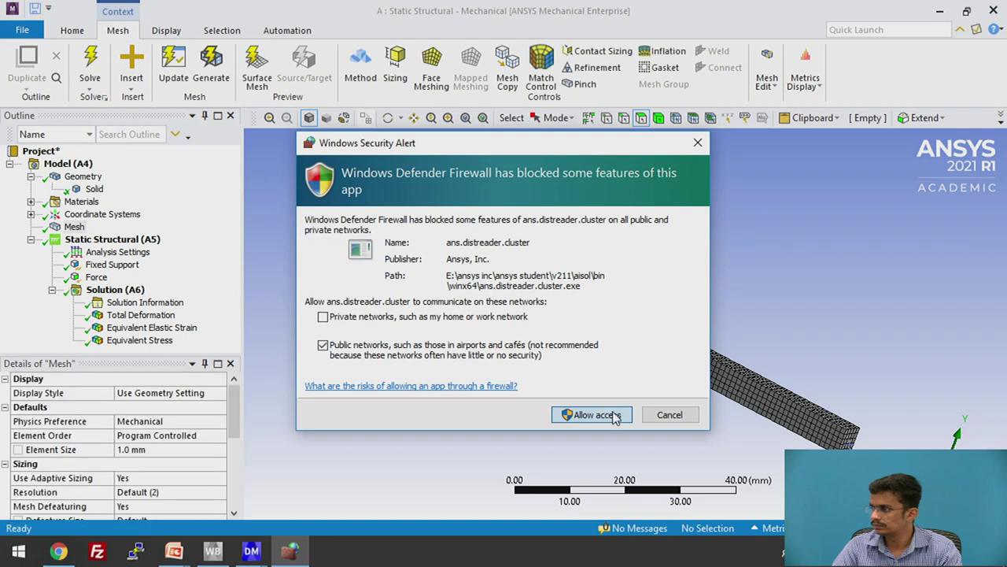
{"action": "left_click", "coordinate": [615, 417]}
Examine the Total Deformation, Equivalent Elastic Strain and Equivalent Stress results of the stepped bar
{"action": "left_click", "coordinate": [142, 315]}
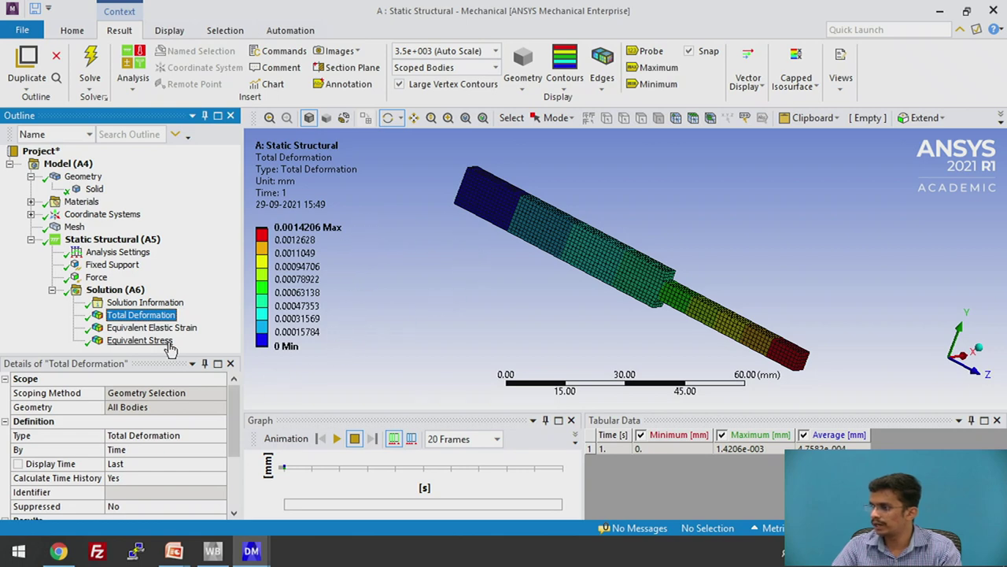
{"action": "left_click", "coordinate": [187, 329]}
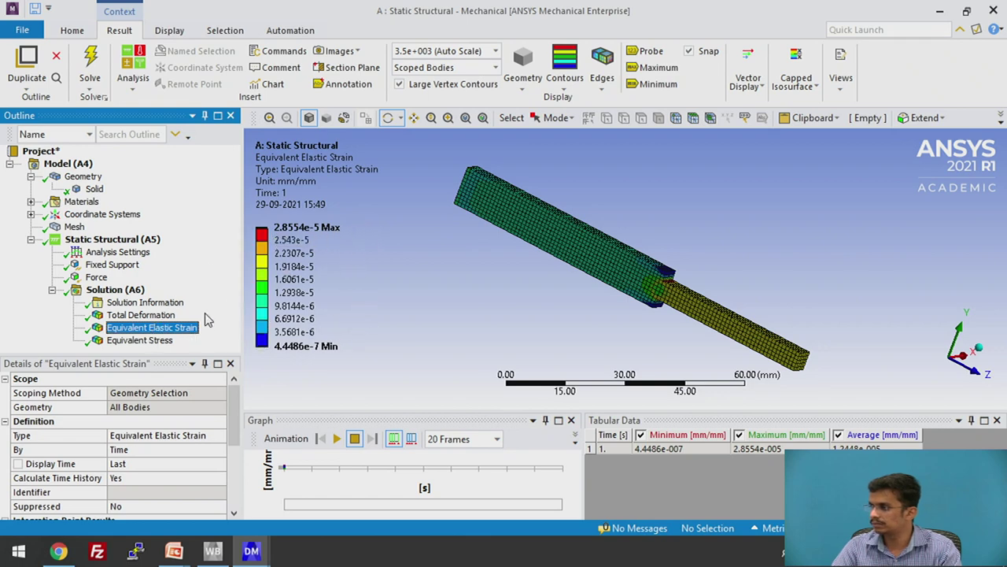
{"action": "left_click", "coordinate": [149, 339]}
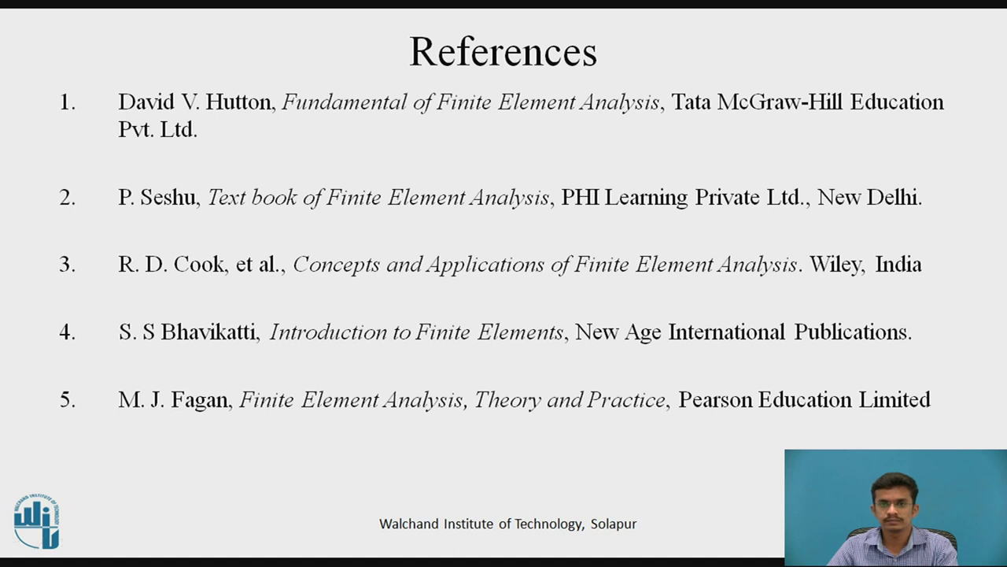
{"action": "key", "text": "Right"}
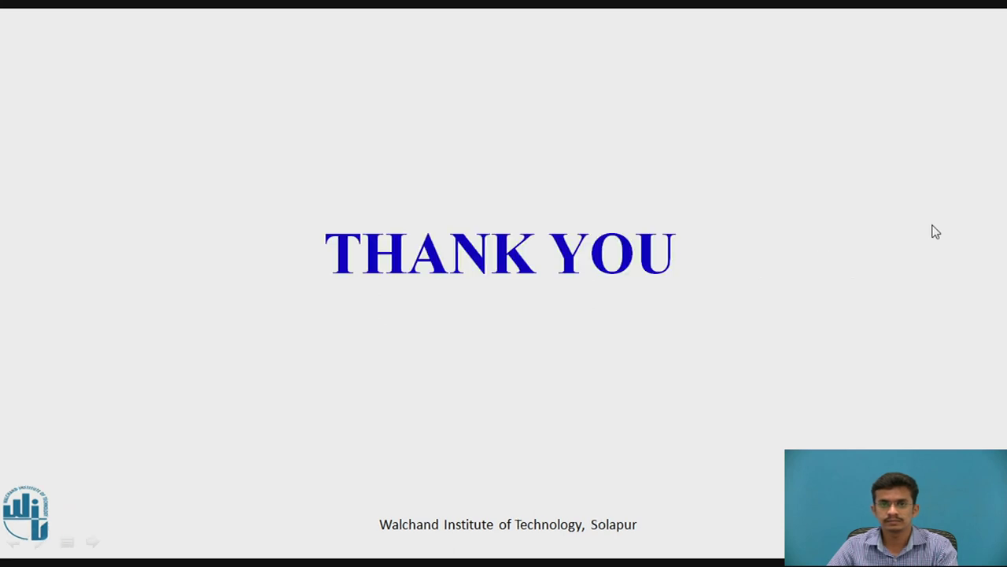